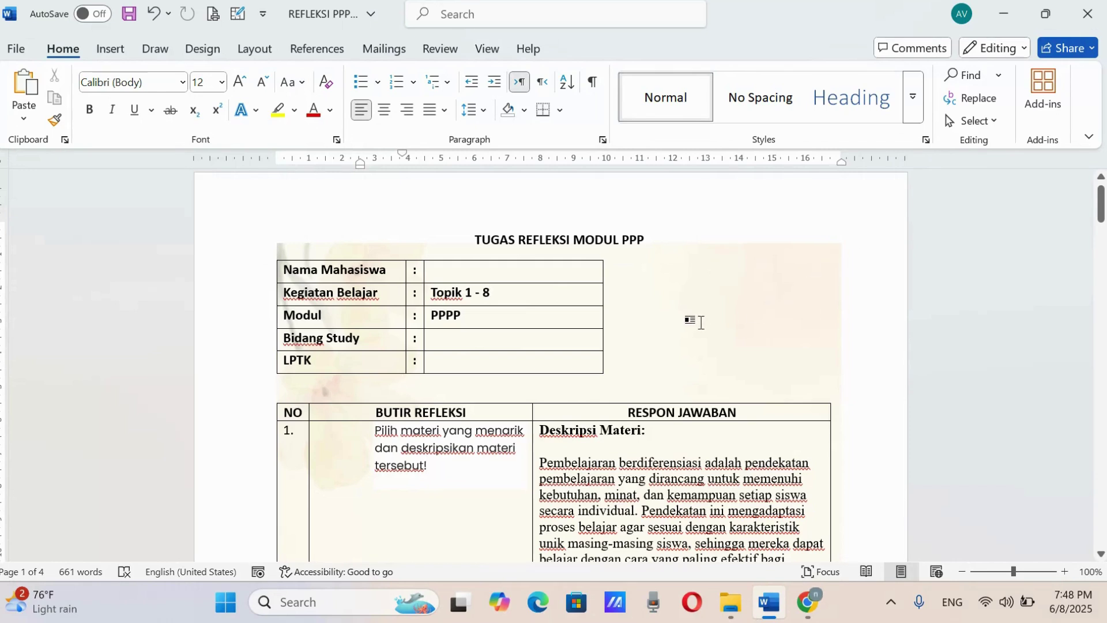
Step: Switch to Chrome, hide the screen-sharing notice and open the ZeroGPT AI content detector at its text entry box
mouse_move(807, 602)
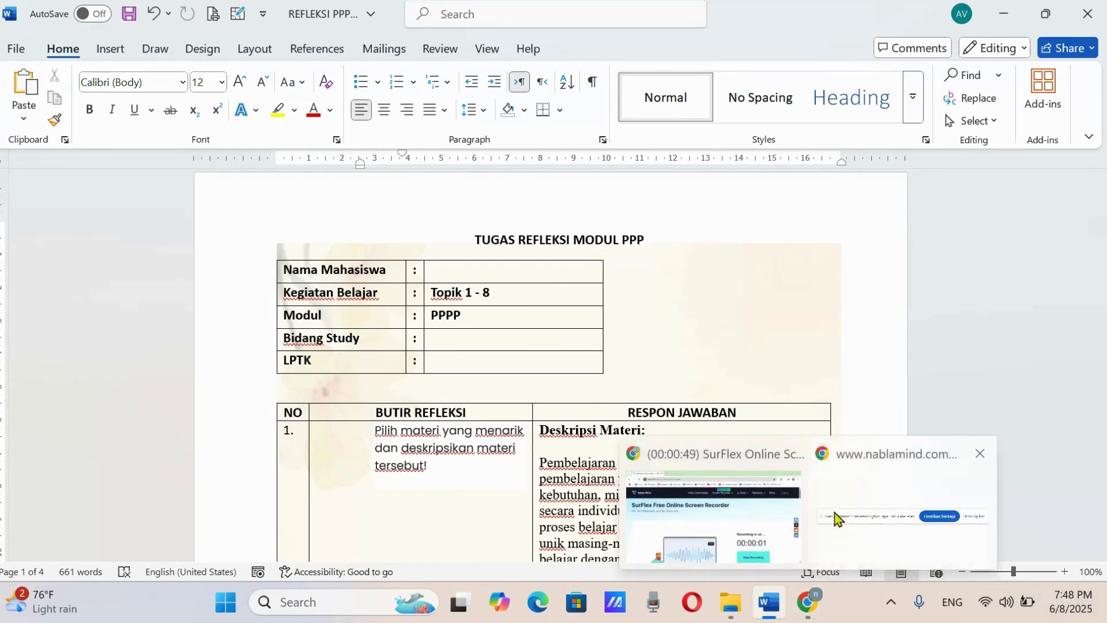
left_click(830, 496)
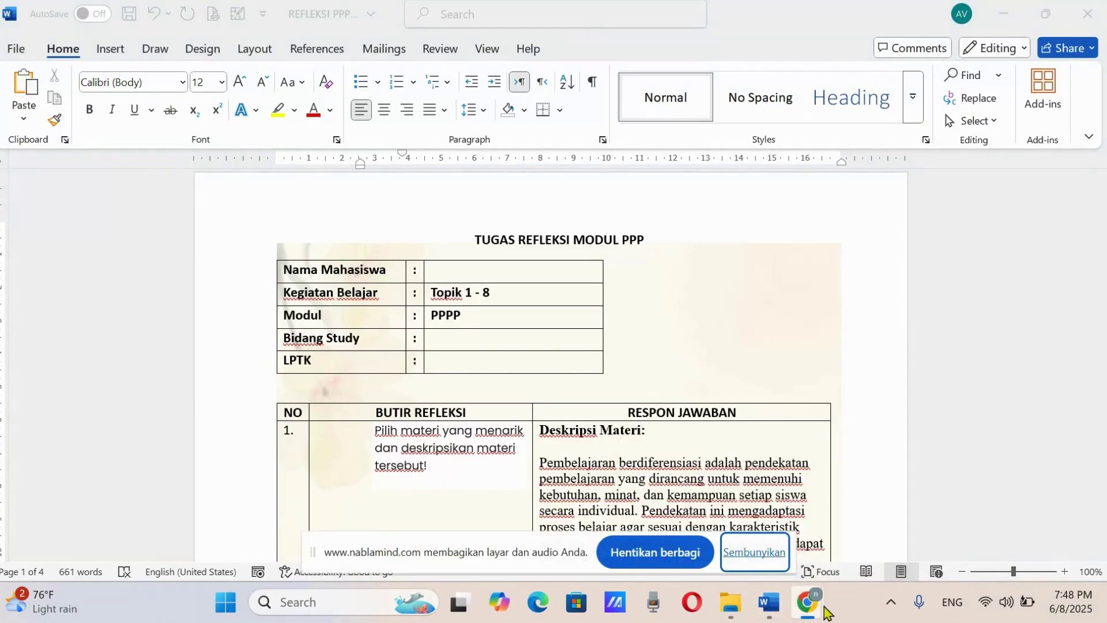
left_click(766, 447)
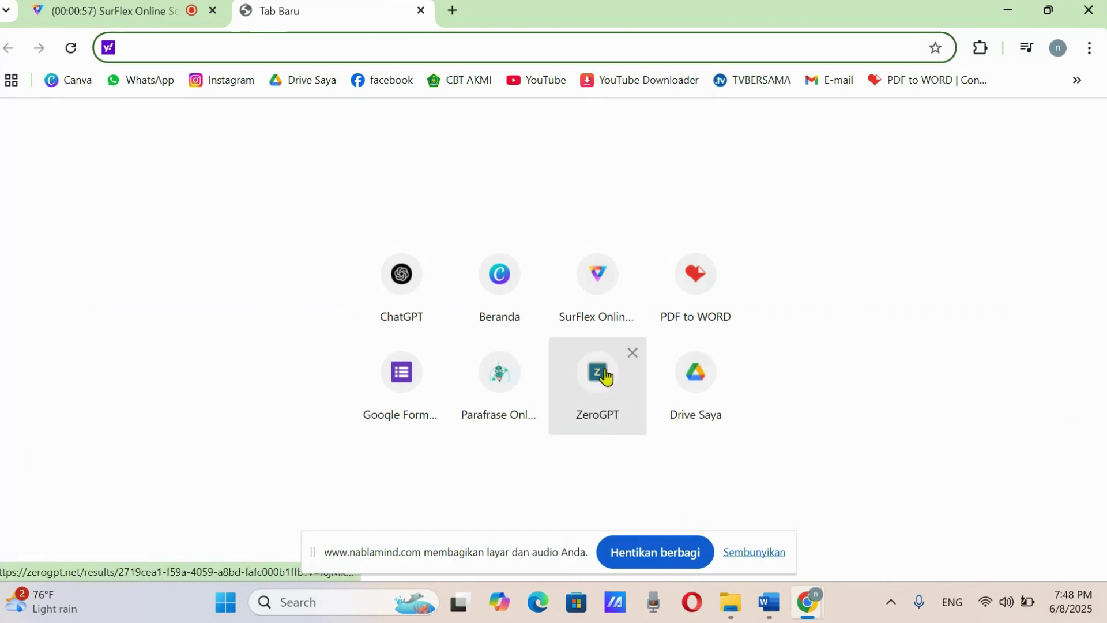
left_click(747, 554)
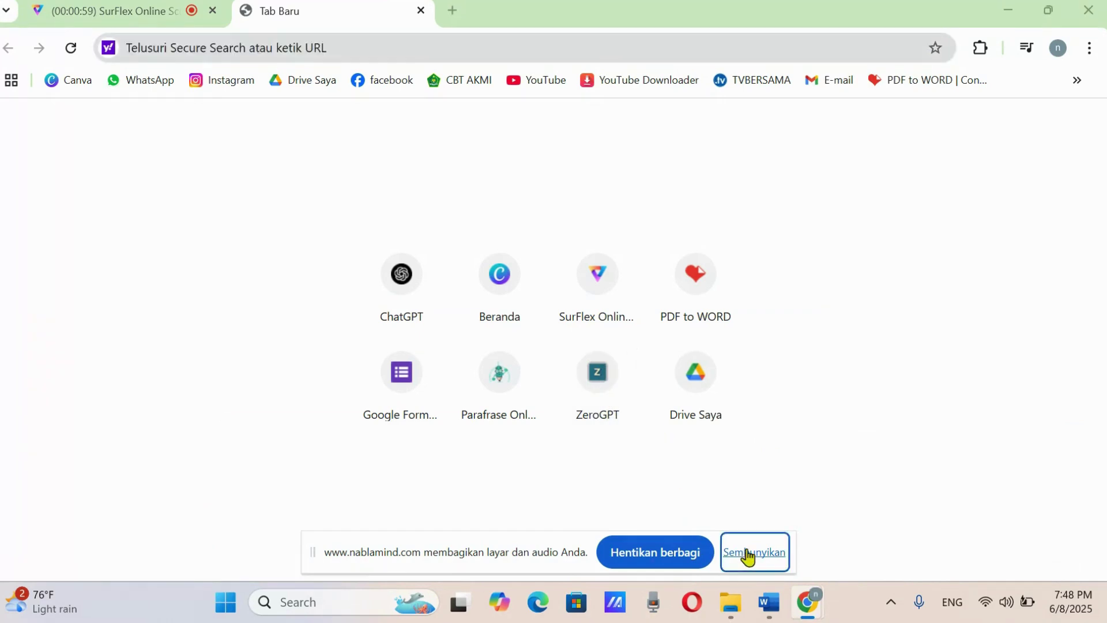
left_click(595, 383)
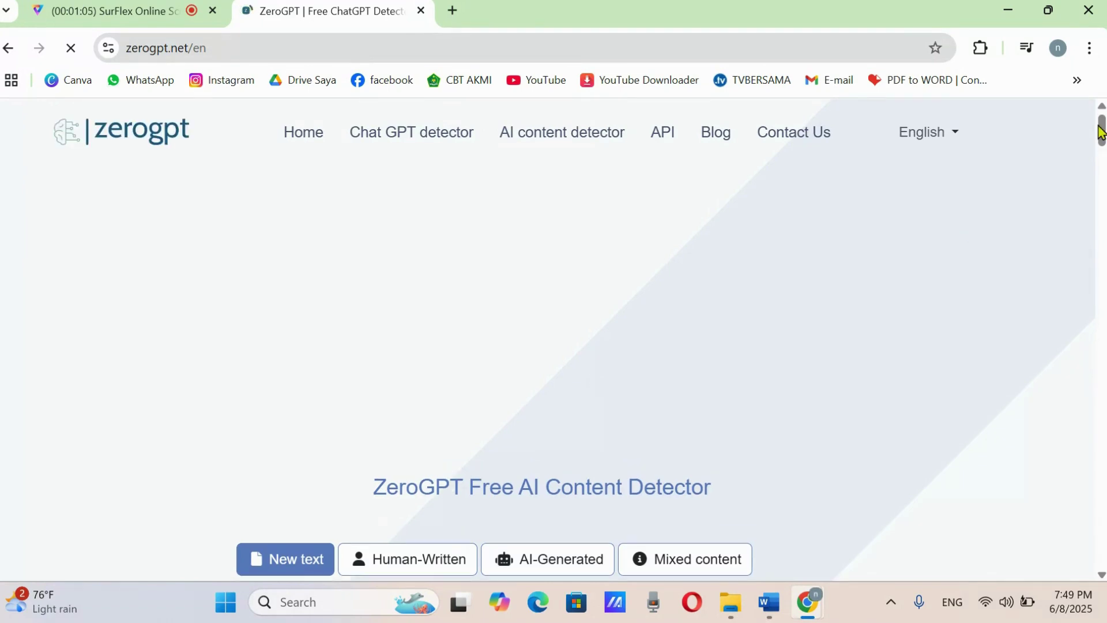
left_click_drag(1102, 130, 1101, 147)
scroll(542, 346, "up", 2)
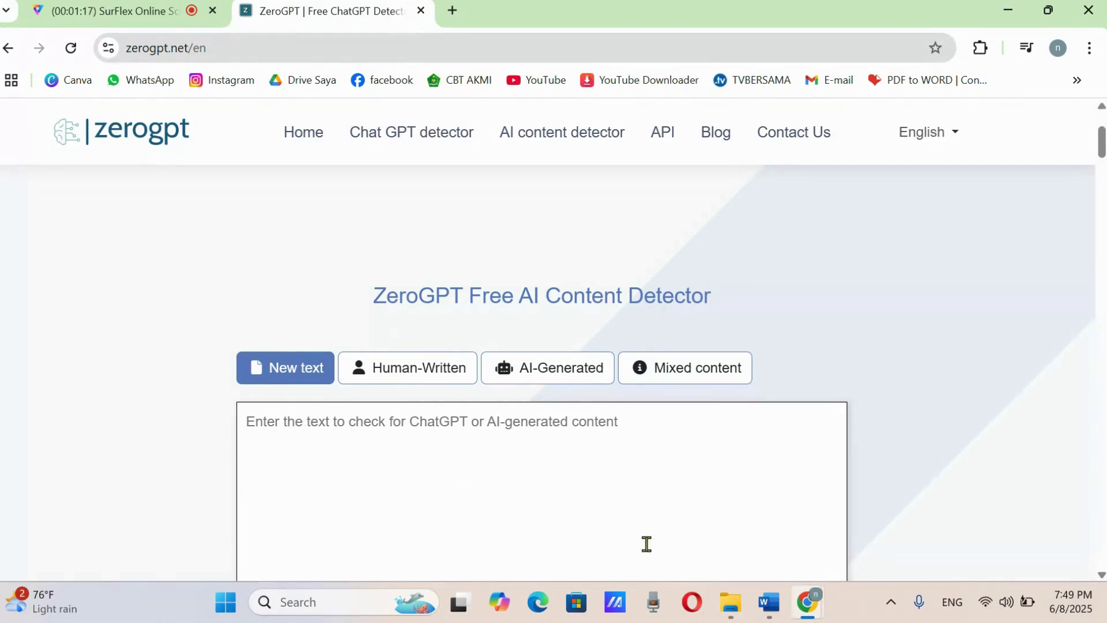
Step: Switch to Word and copy the entire contents of the TUGAS REFLEKSI MODUL PPP document
mouse_move(769, 603)
left_click(758, 544)
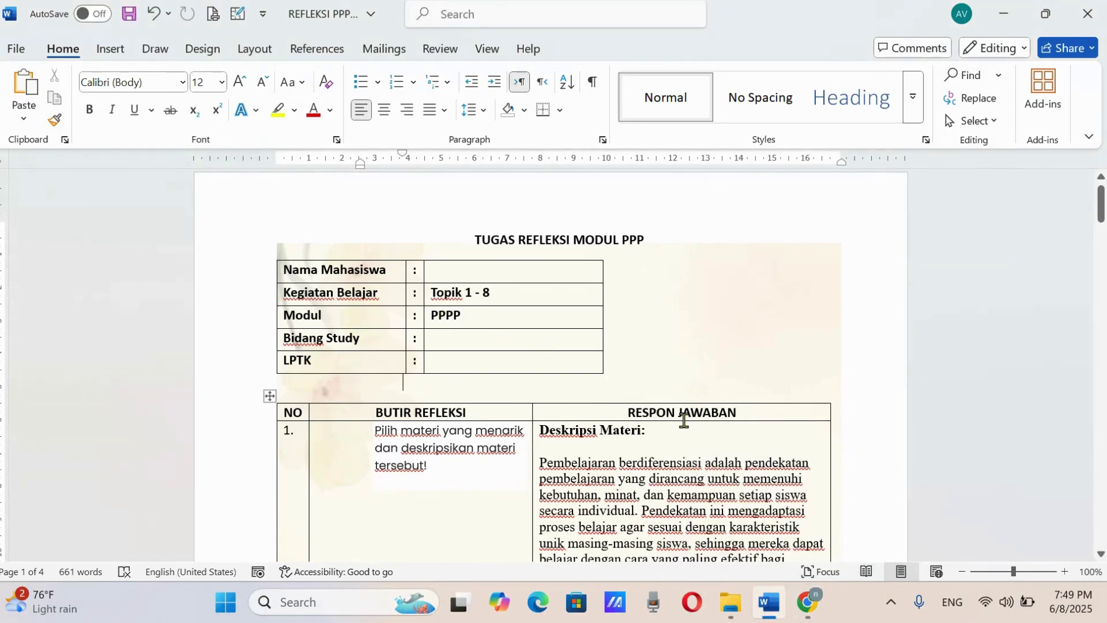
key("ctrl+a")
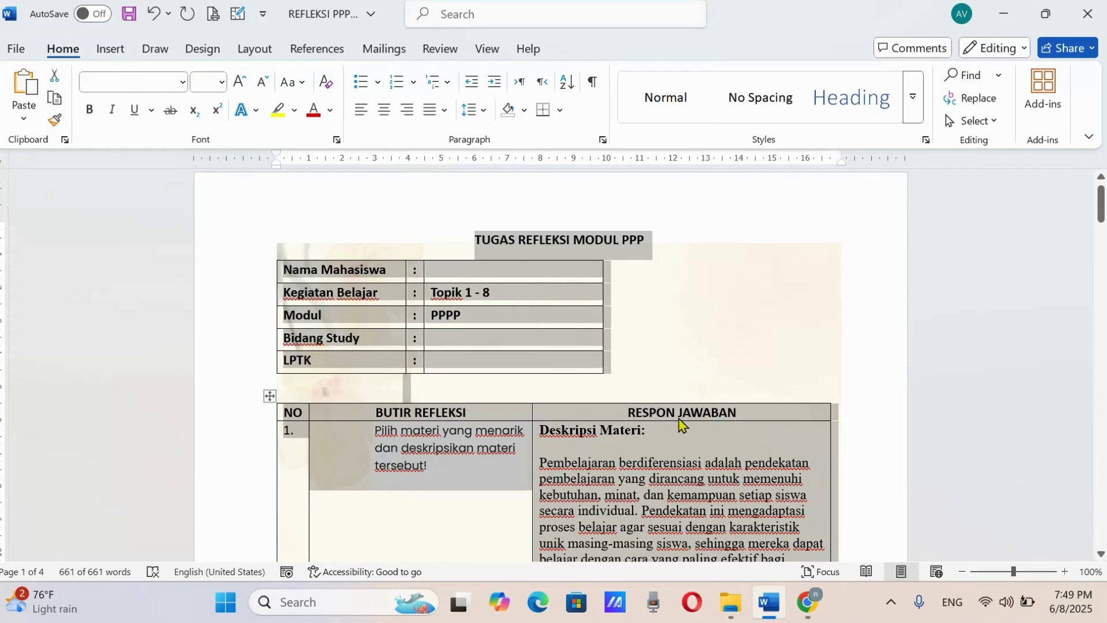
Step: Switch to ZeroGPT in Chrome, paste the copied document text into the detector and run the text detection
mouse_move(808, 602)
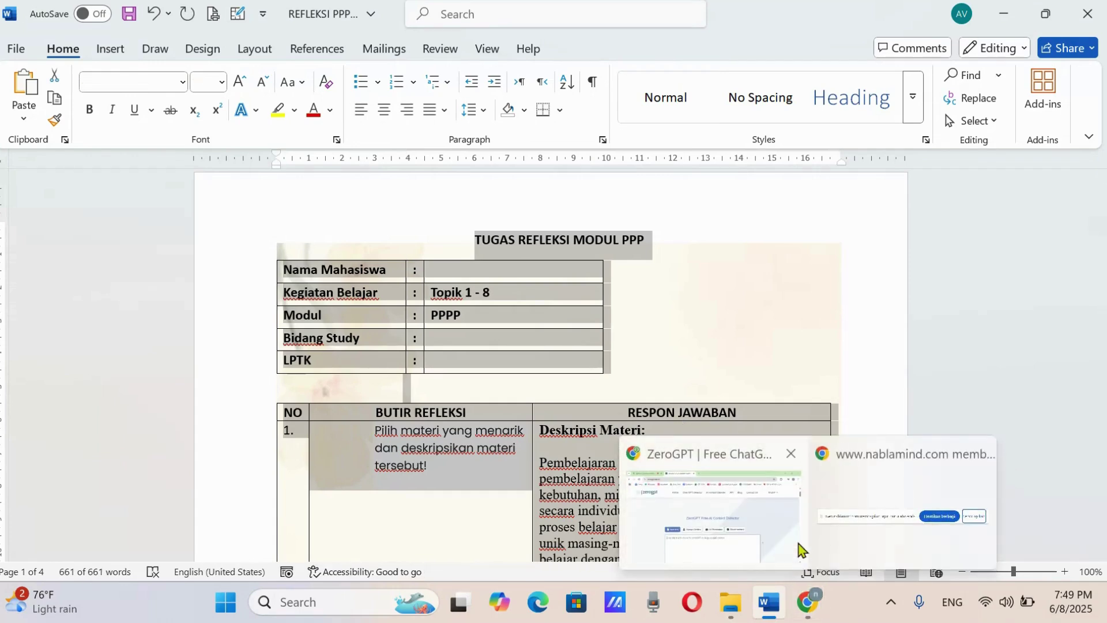
left_click(795, 548)
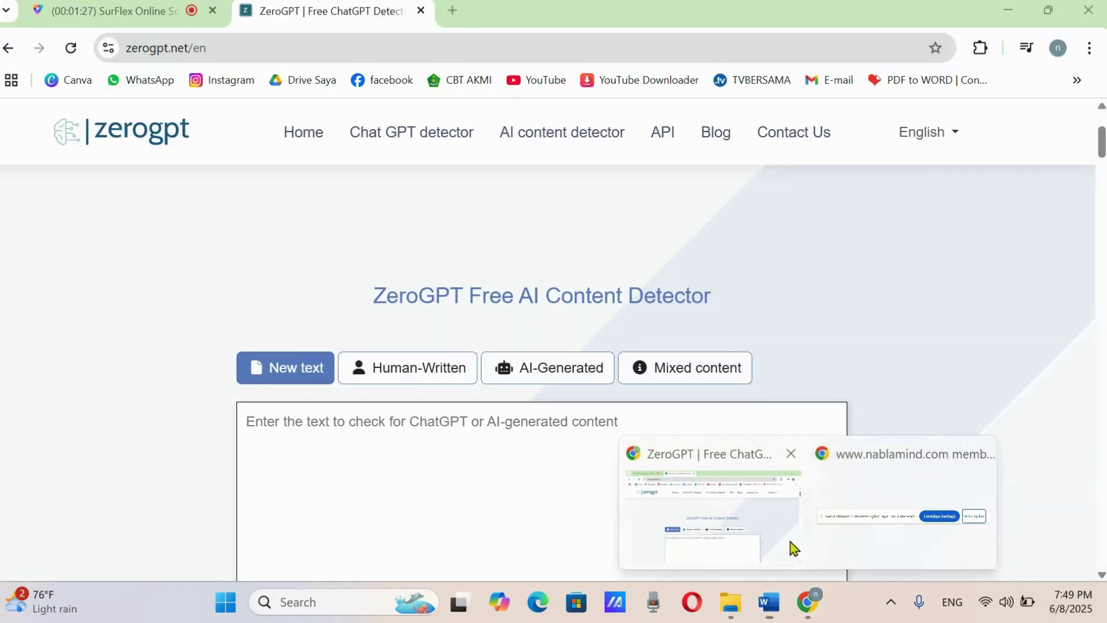
left_click(256, 423)
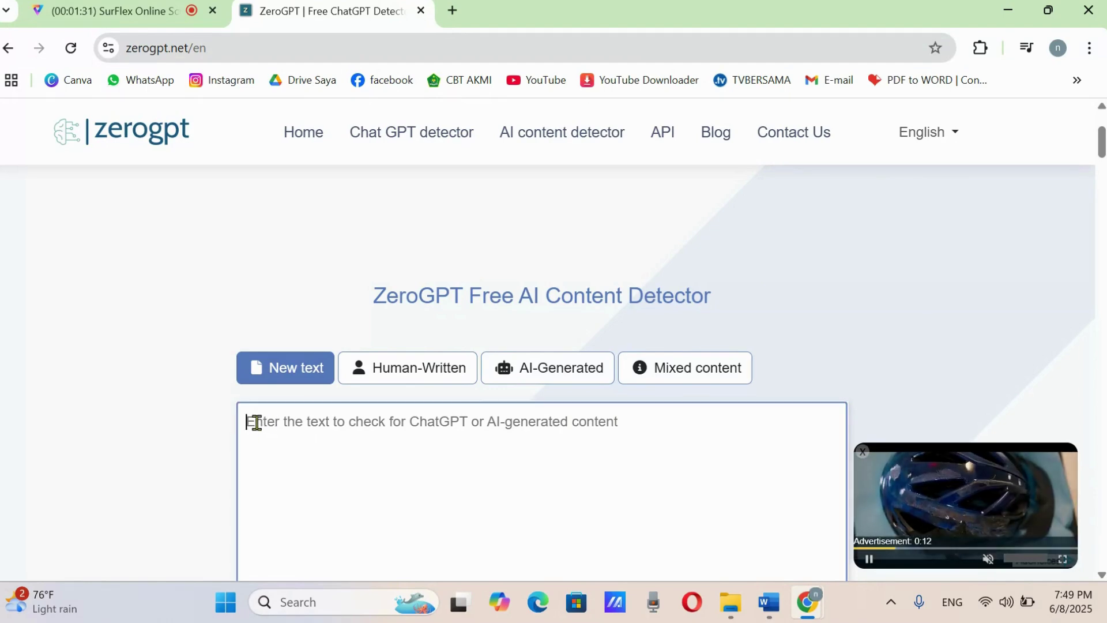
right_click(256, 424)
left_click(297, 223)
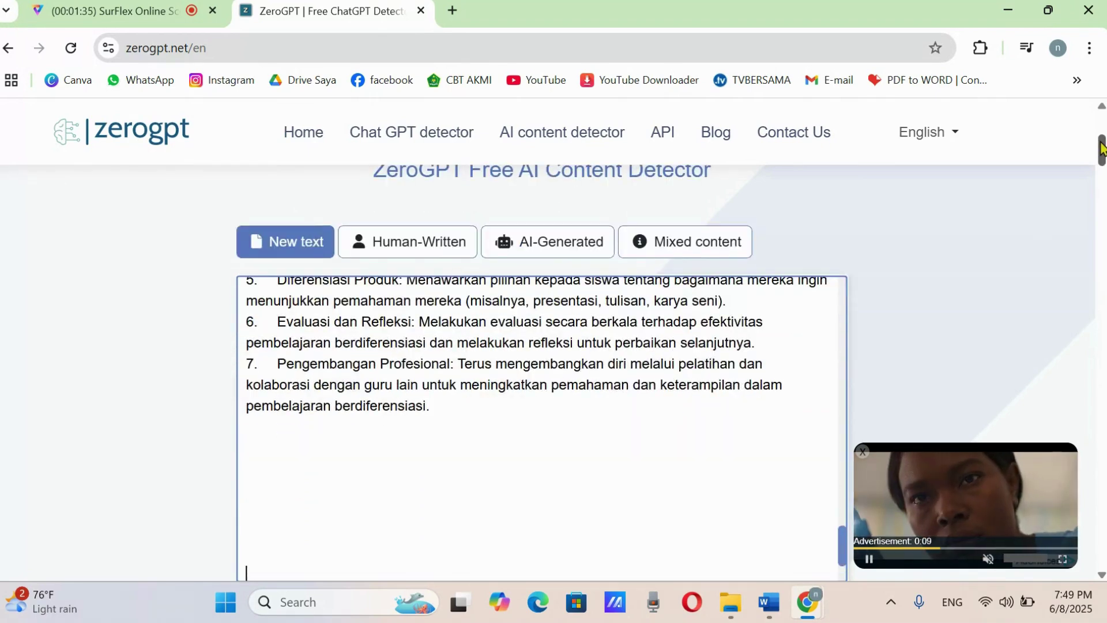
left_click_drag(1101, 149, 1102, 169)
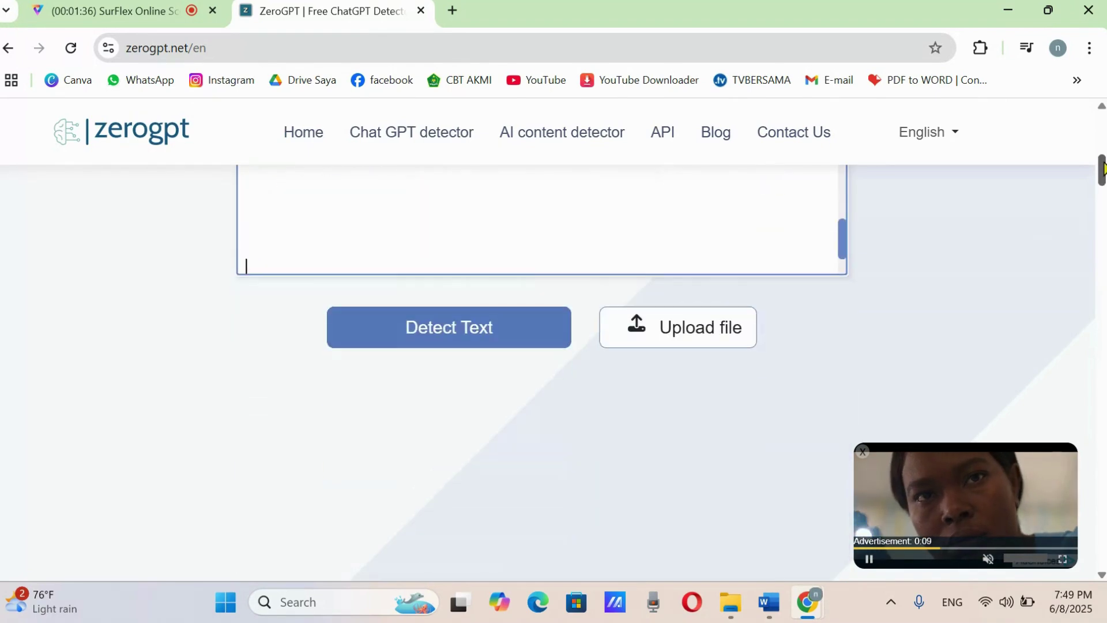
left_click(420, 344)
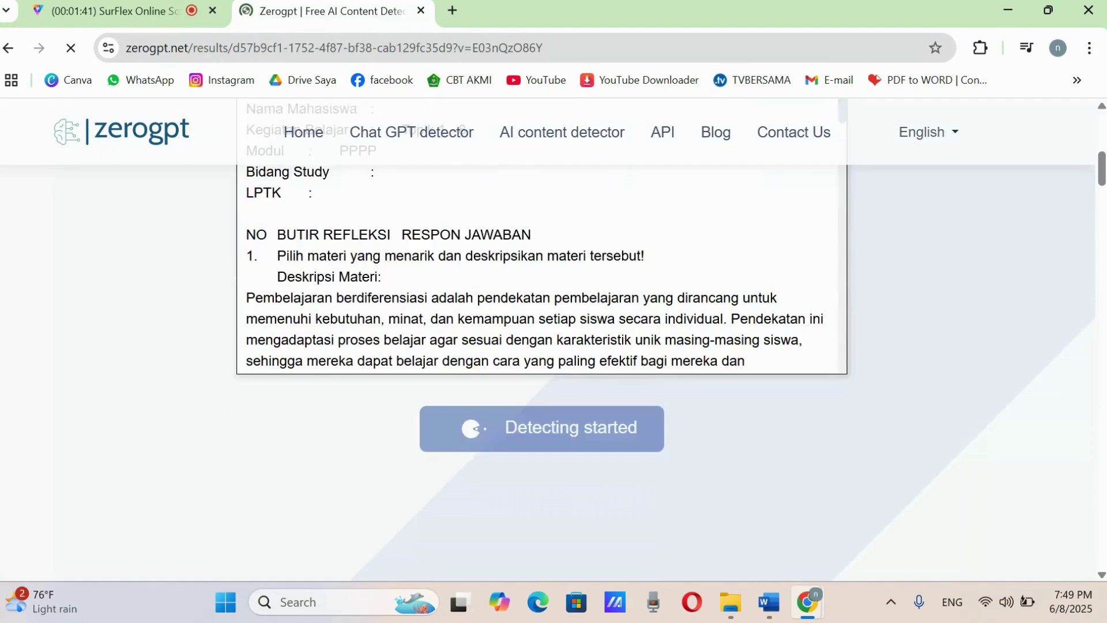
Step: Examine the human-written and AI-generated percentages in the ZeroGPT detection result
left_click_drag(1102, 168, 1102, 175)
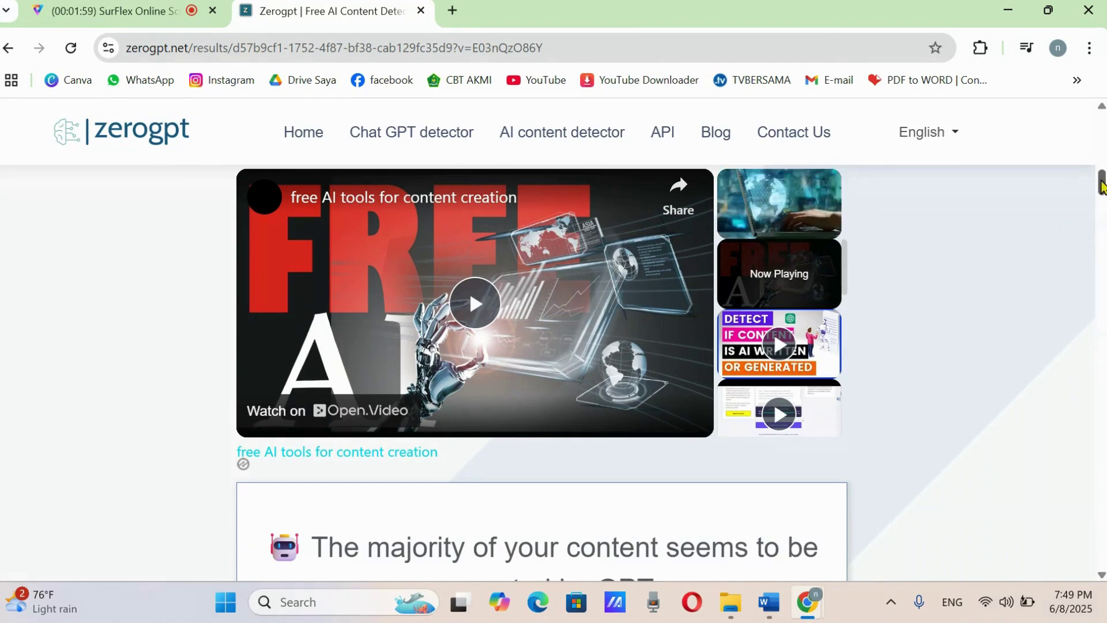
mouse_move(1101, 186)
left_mouse_down()
mouse_move(1102, 208)
mouse_move(1102, 197)
left_mouse_up()
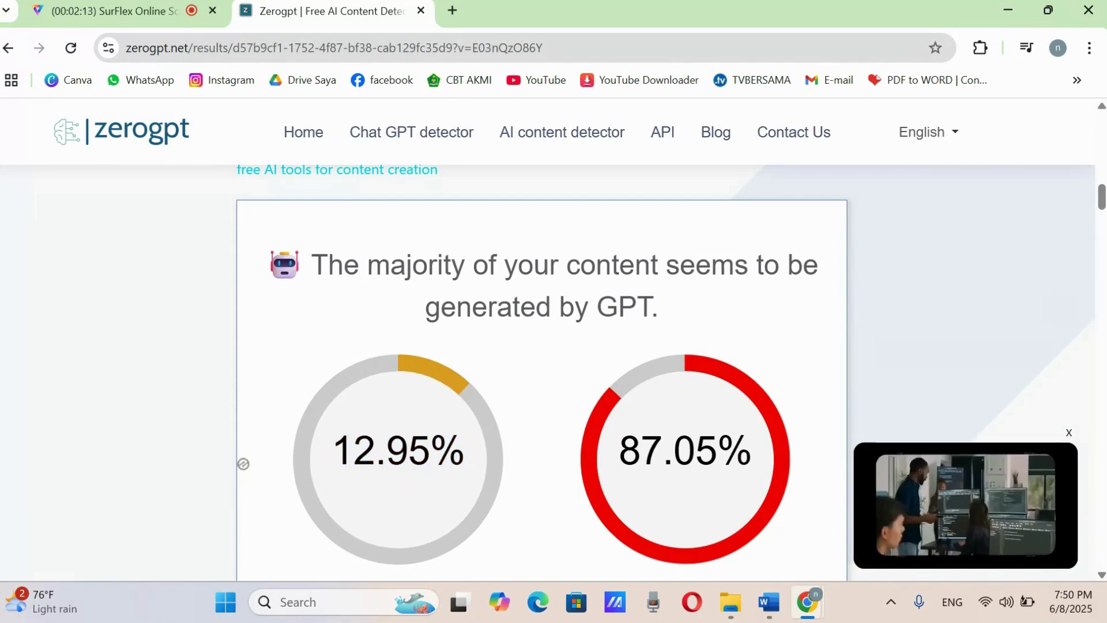
scroll(1101, 196, "down", 2)
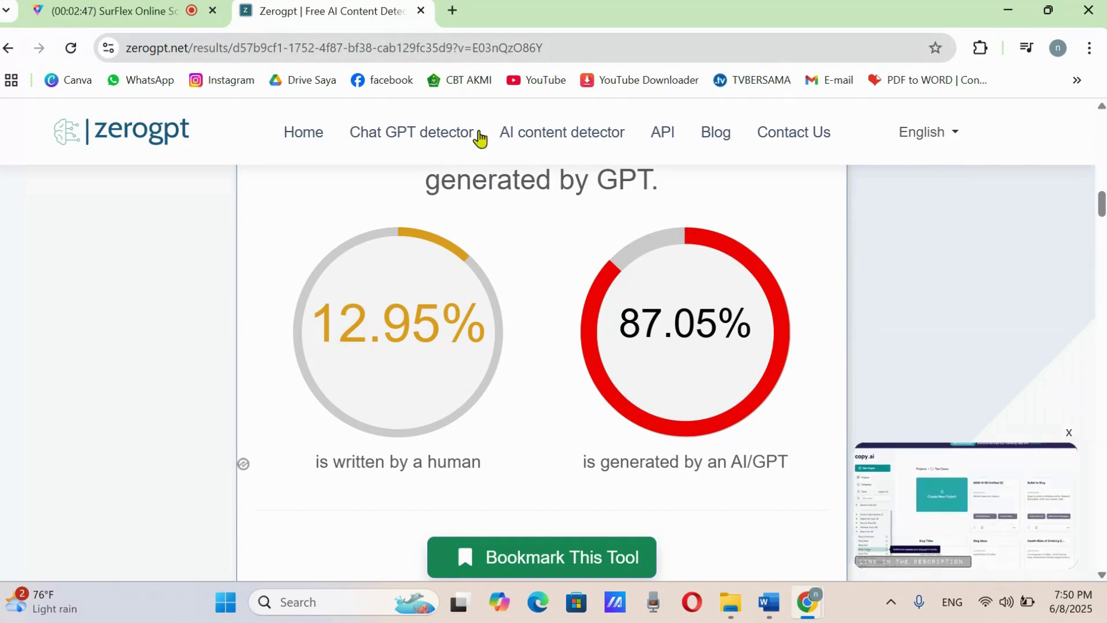
Step: Open the bookmarked Spinner.ID article spinner site in a new browser tab
left_click(453, 11)
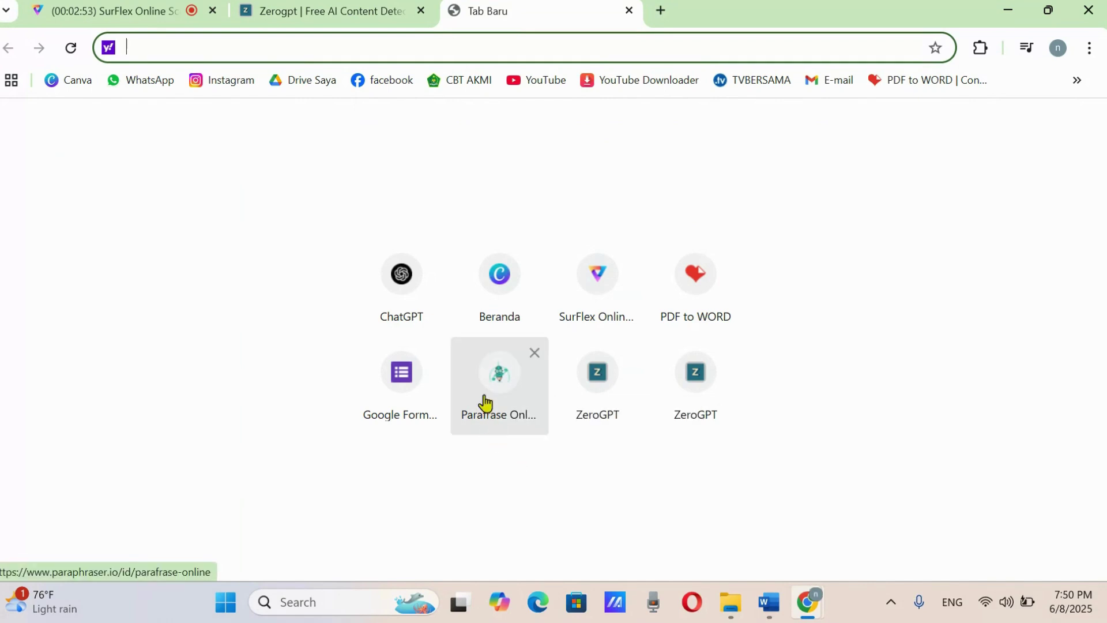
left_click(1076, 80)
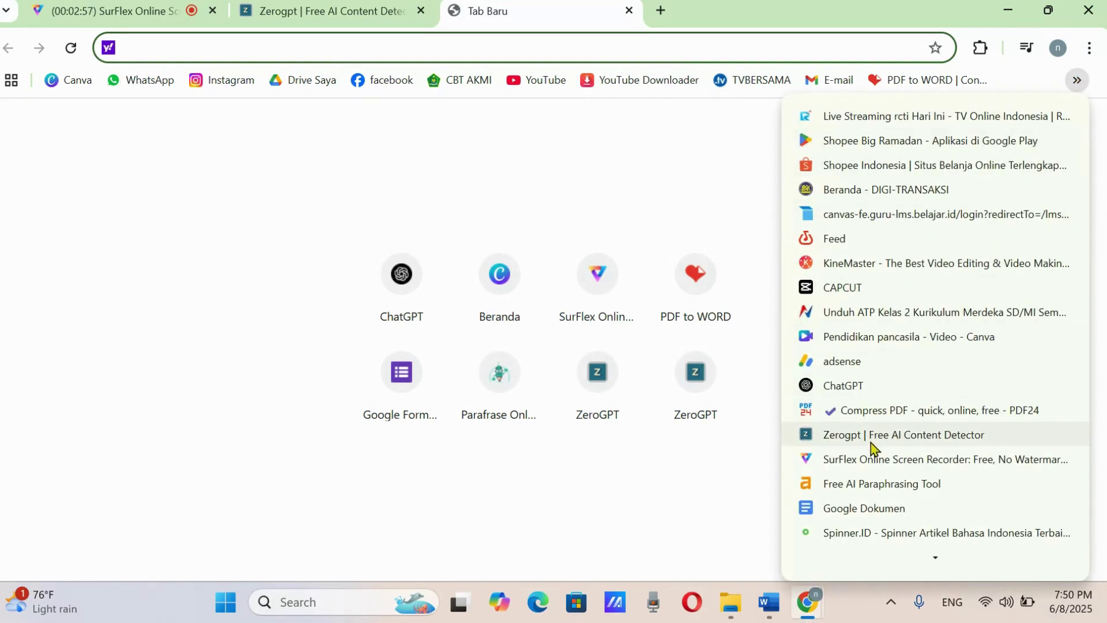
scroll(873, 456, "down", 2)
scroll(883, 541, "down", 1)
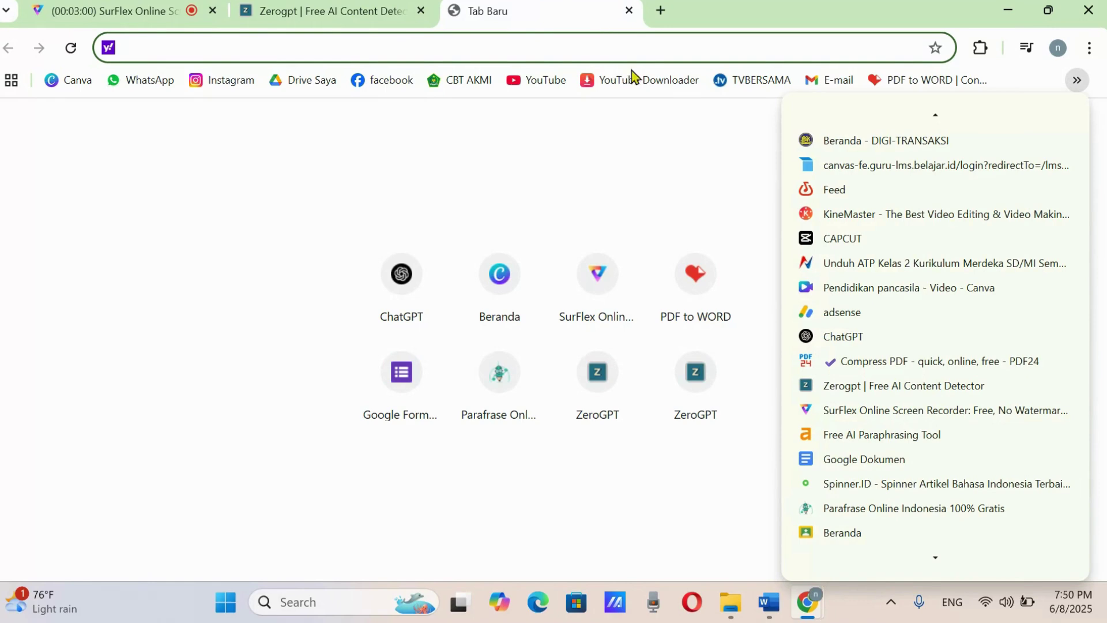
left_click(875, 484)
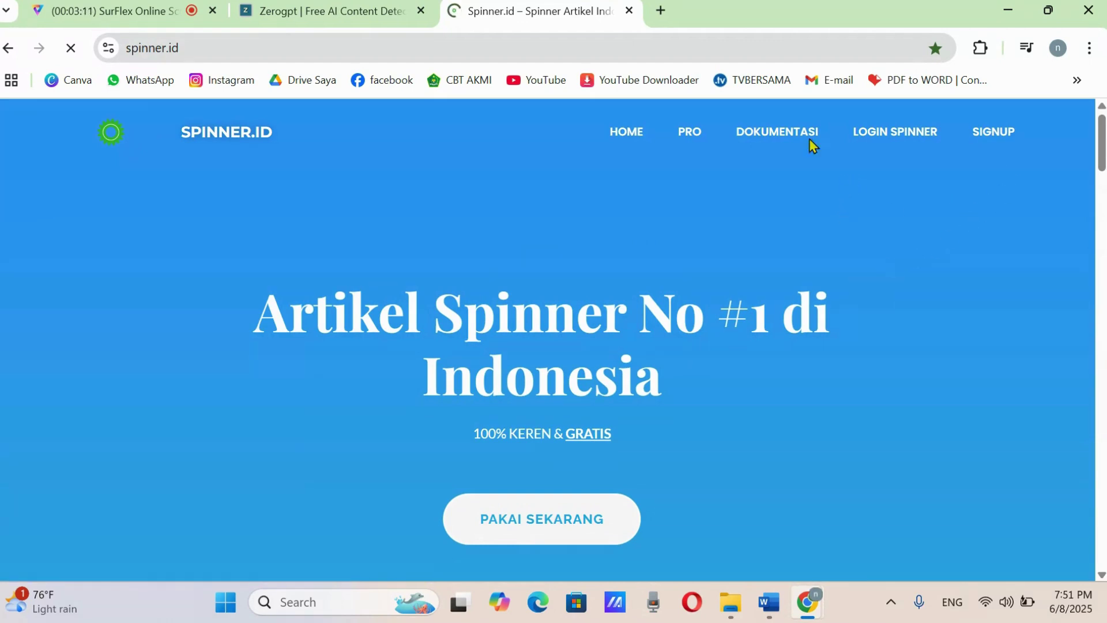
Step: Open the Parafrase Online site in a new browser tab and close the Spinner.id tab
left_click(346, 14)
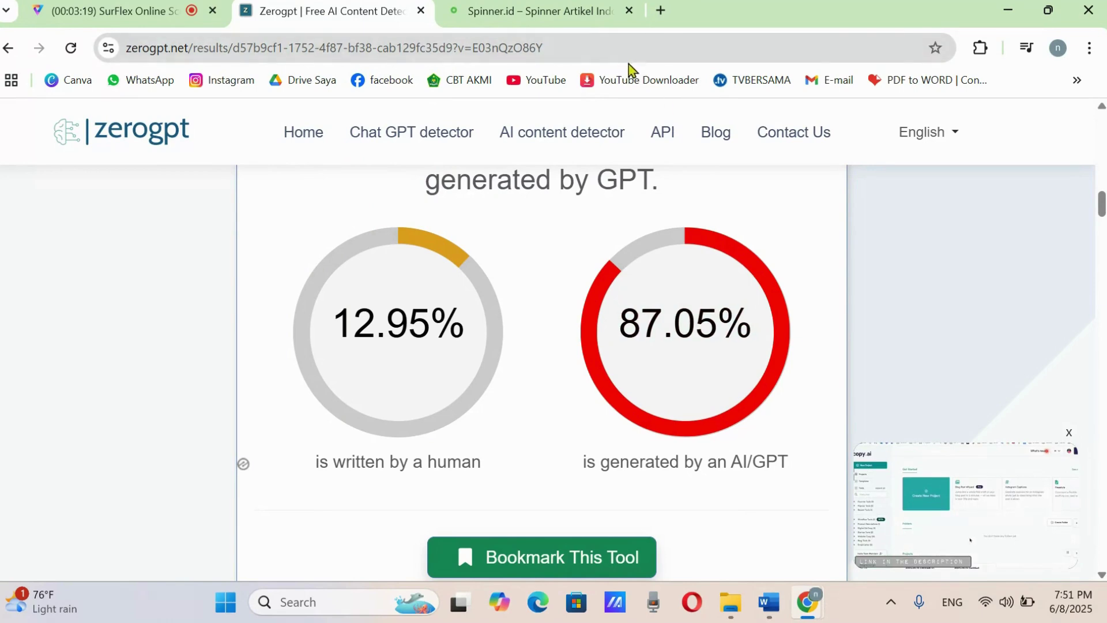
left_click(661, 11)
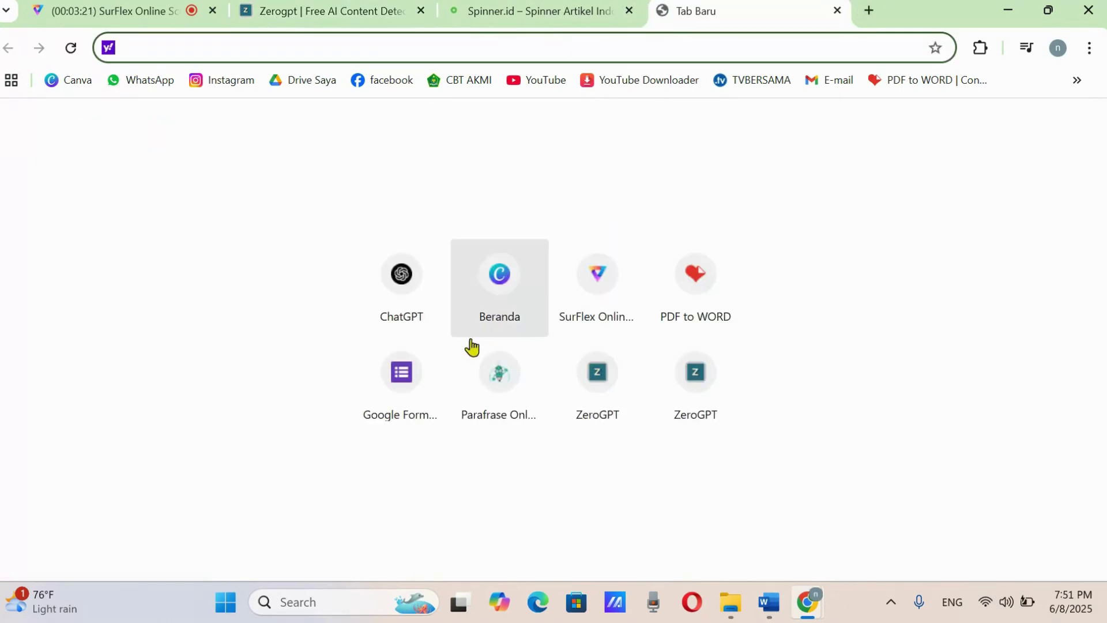
left_click(496, 384)
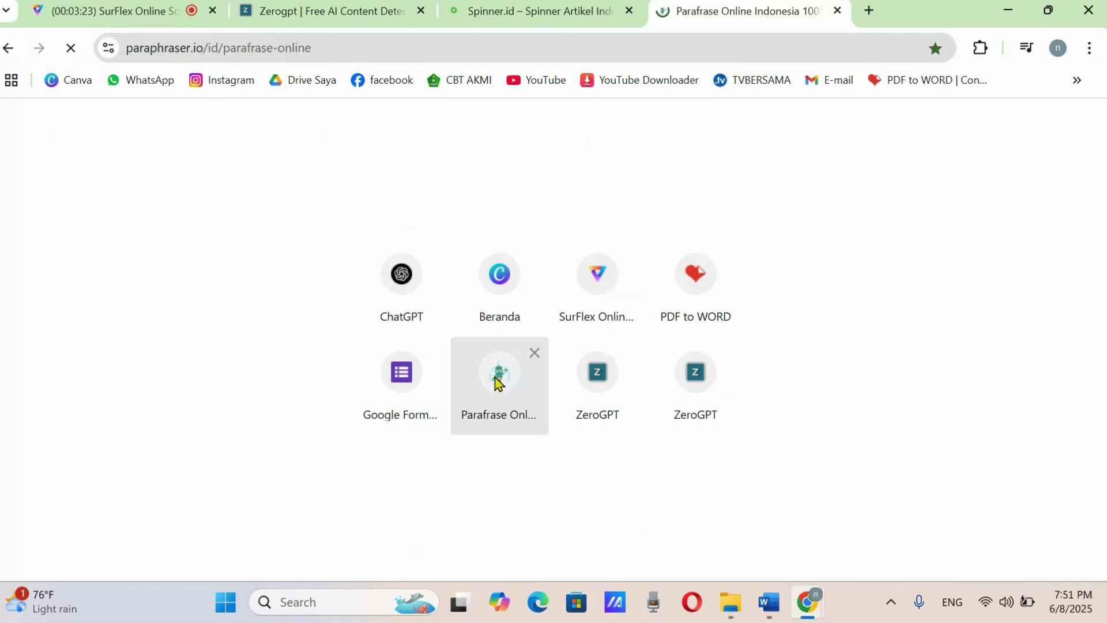
left_click(630, 10)
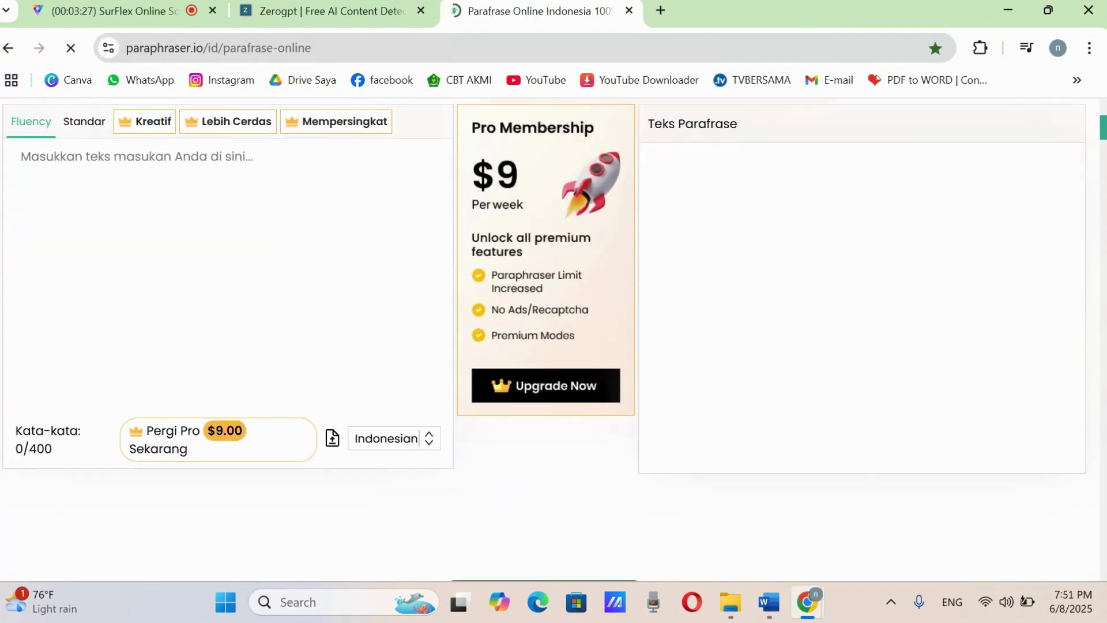
Step: Copy the highlighted passage from "Deskripsi Materi:" through "beberapa aspek:" in the ZeroGPT results
left_click(340, 14)
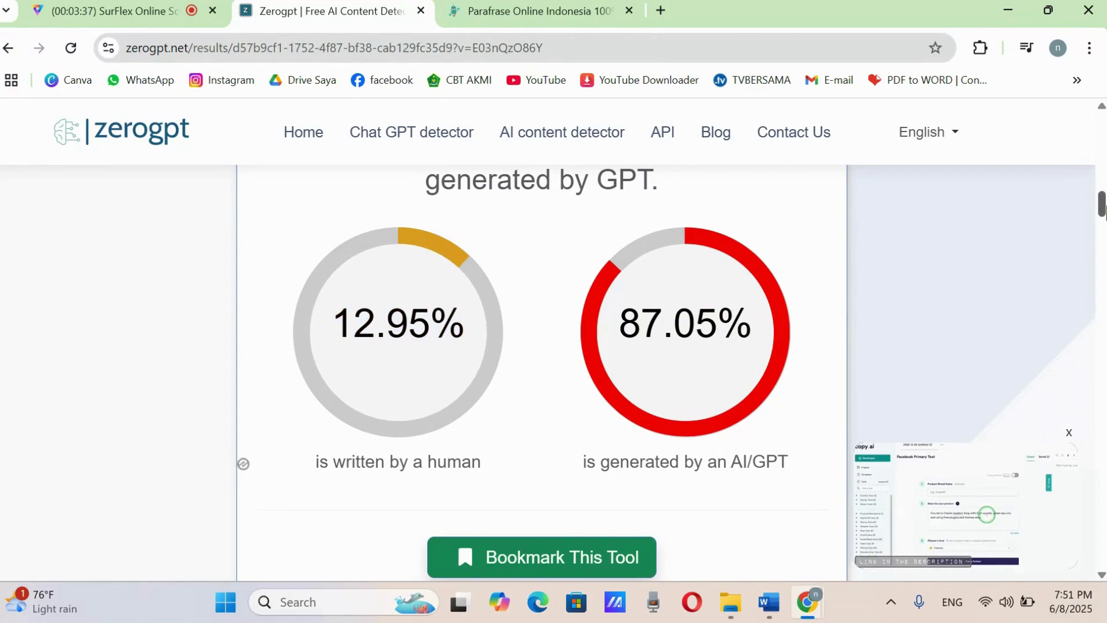
left_click_drag(1102, 208, 1103, 263)
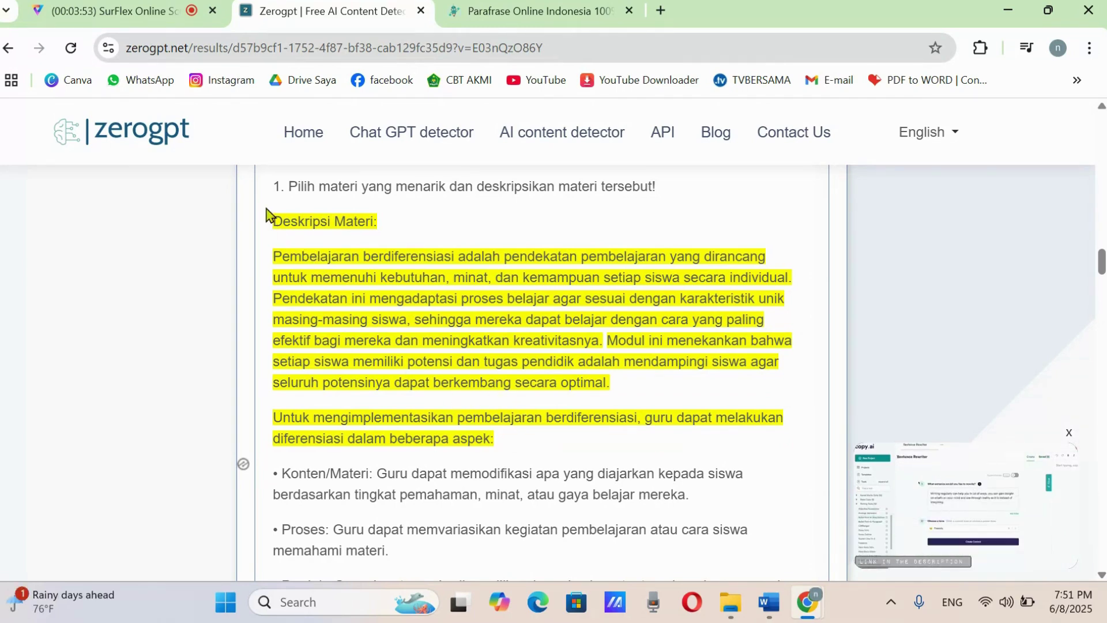
left_click_drag(275, 221, 503, 439)
right_click(447, 365)
left_click(484, 376)
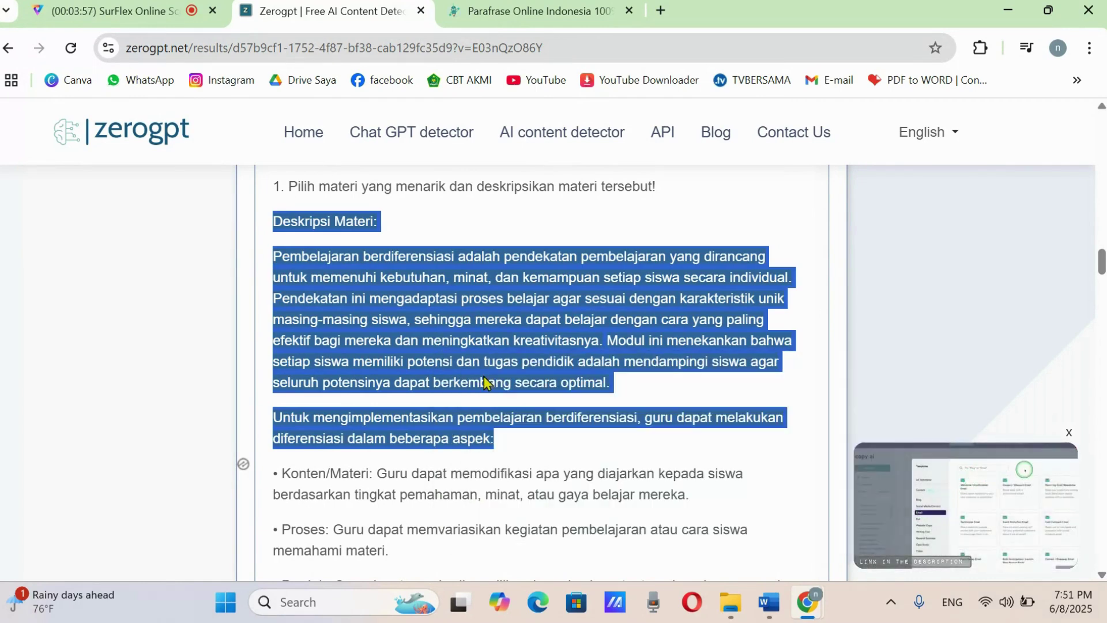
Step: Paste the copied Deskripsi Materi passage into the input text area of Parafrase Online
left_click(546, 11)
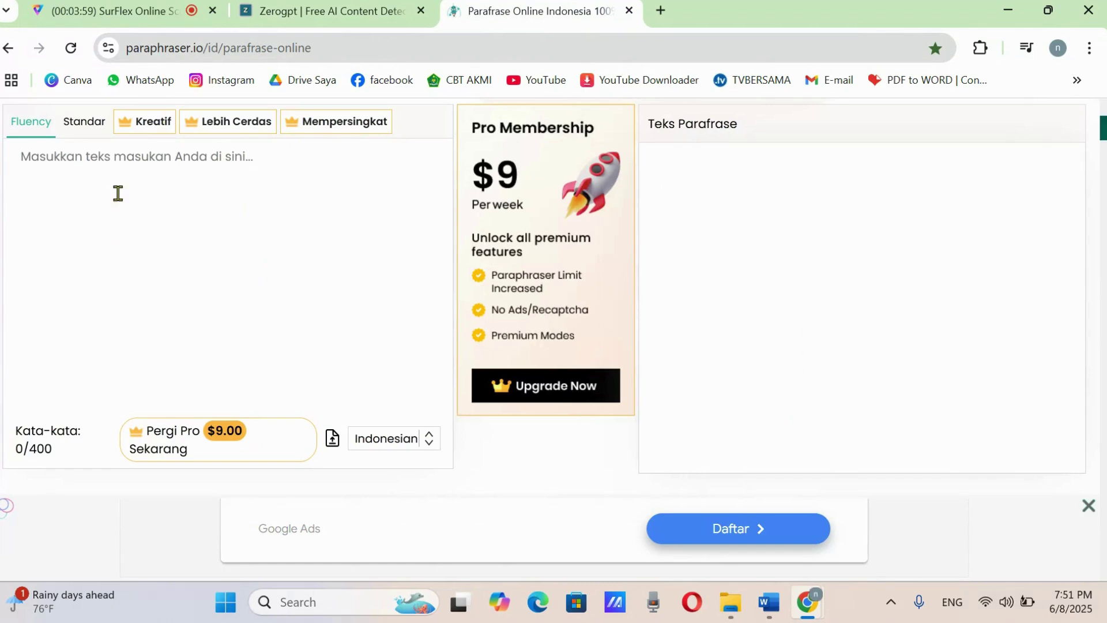
right_click(34, 151)
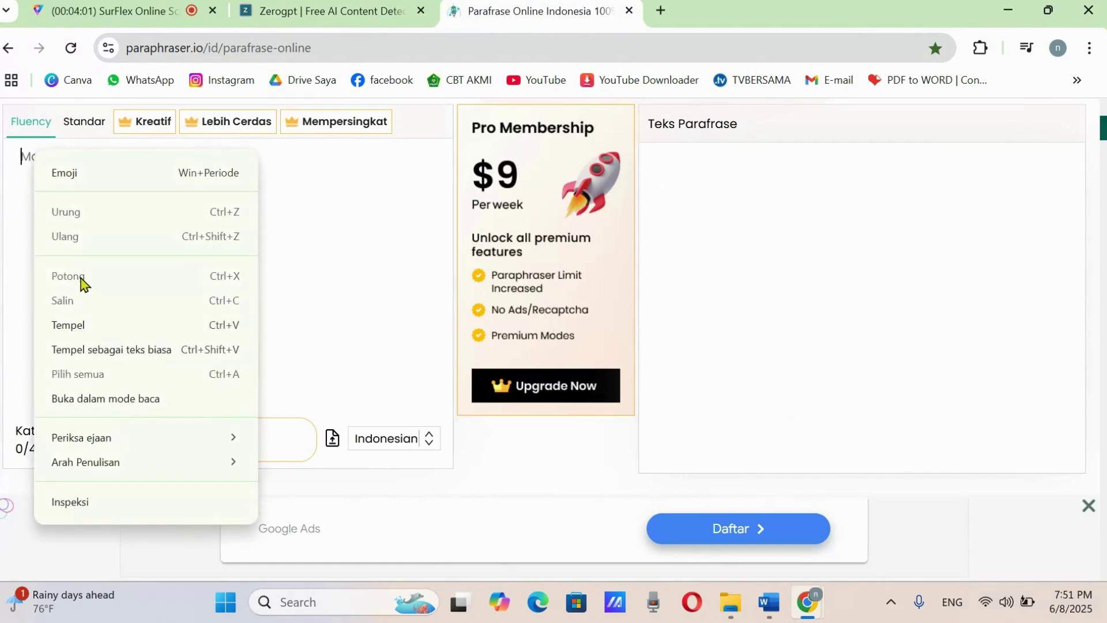
left_click(67, 326)
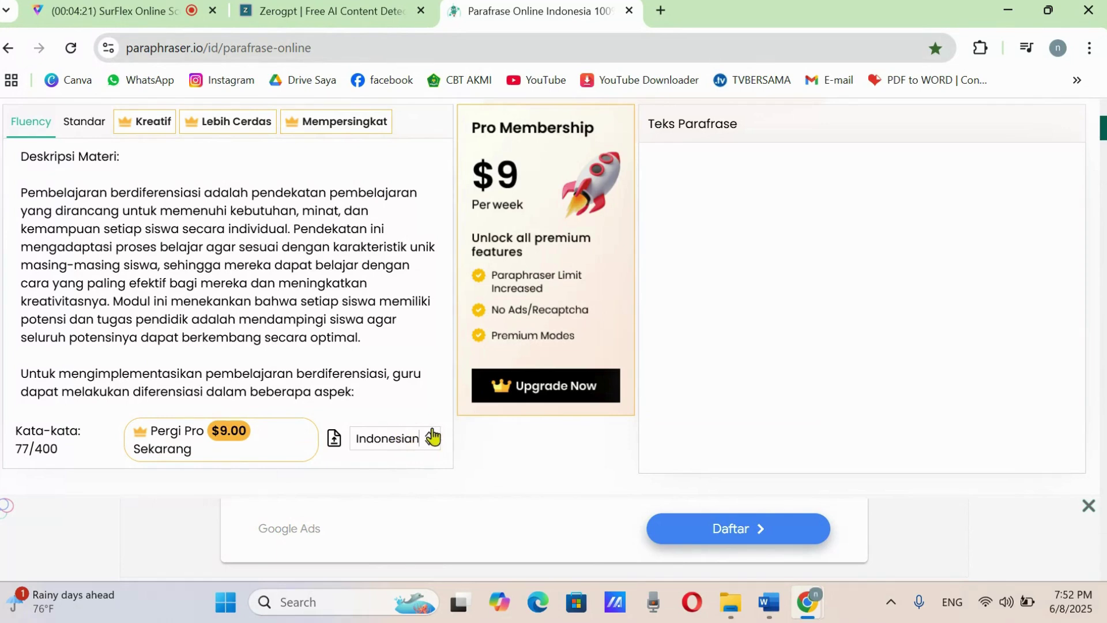
Step: Complete the "I'm not a robot" check and start paraphrasing the pasted passage in Fluency mode
scroll(1103, 133, "down", 1)
scroll(1102, 133, "down", 2)
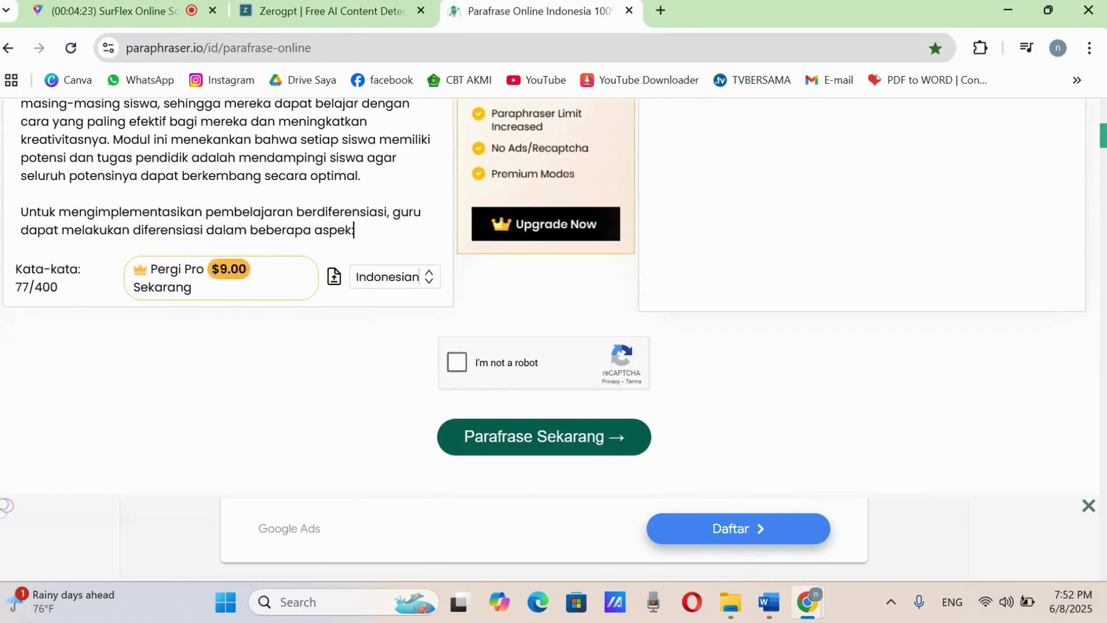
left_click(453, 368)
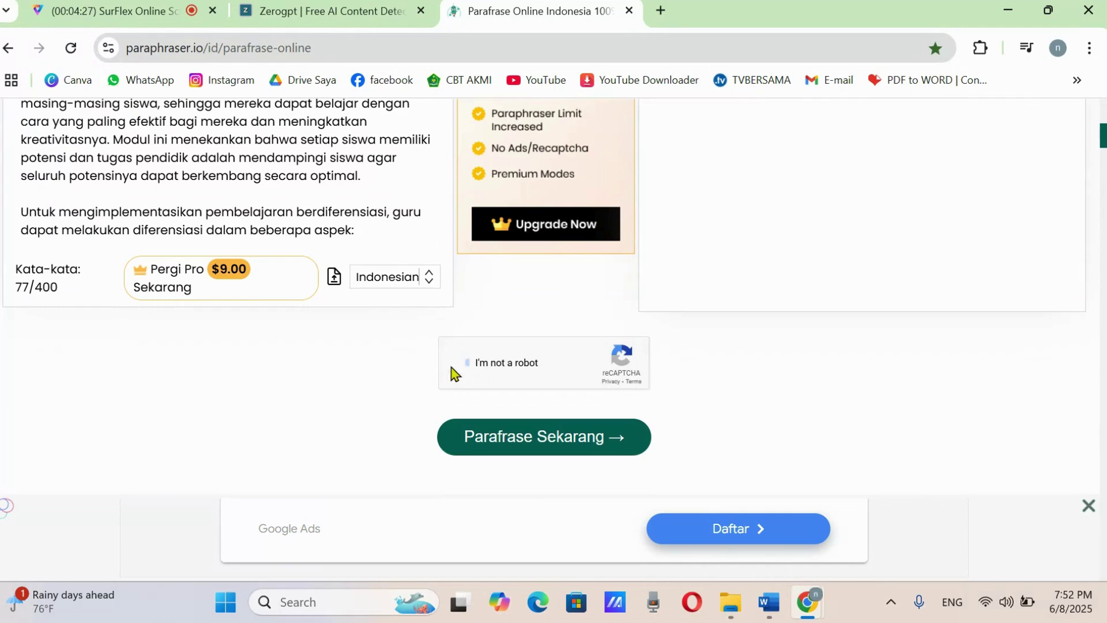
left_click(506, 442)
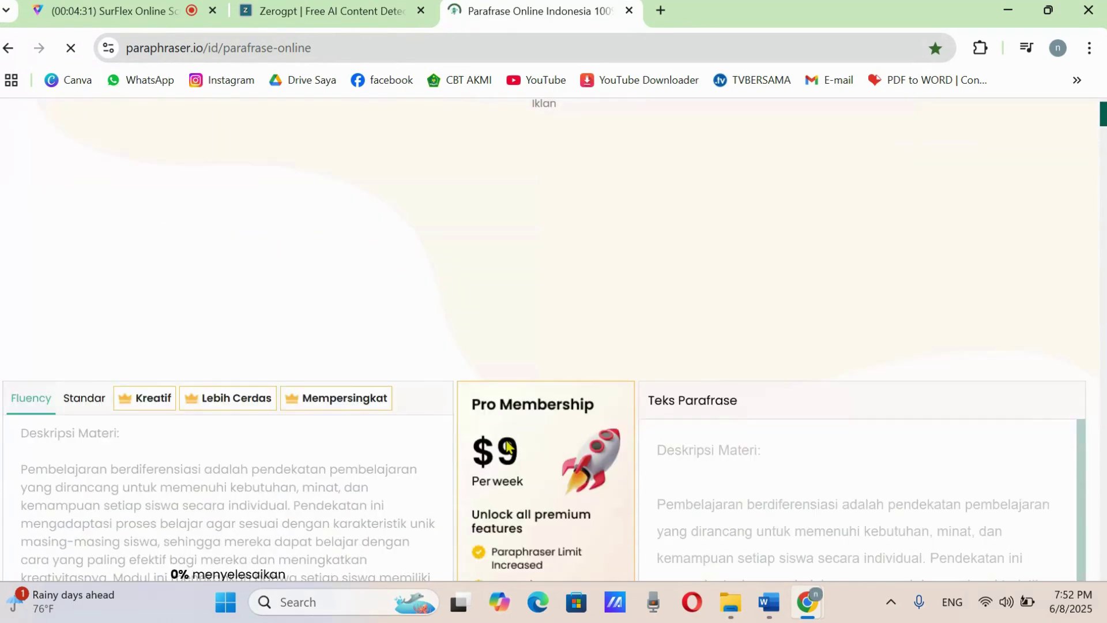
scroll(539, 210, "down", 4)
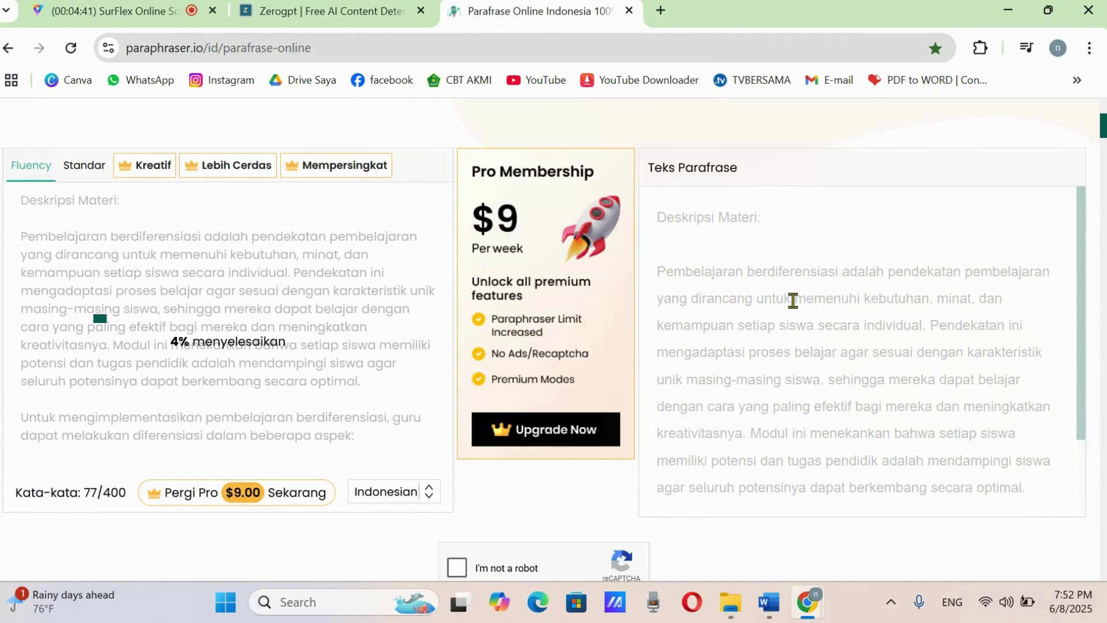
Step: Review the human and AI percentages in the ZeroGPT results and compare the paraphrased passage with its original in Parafrase Online
left_click(322, 12)
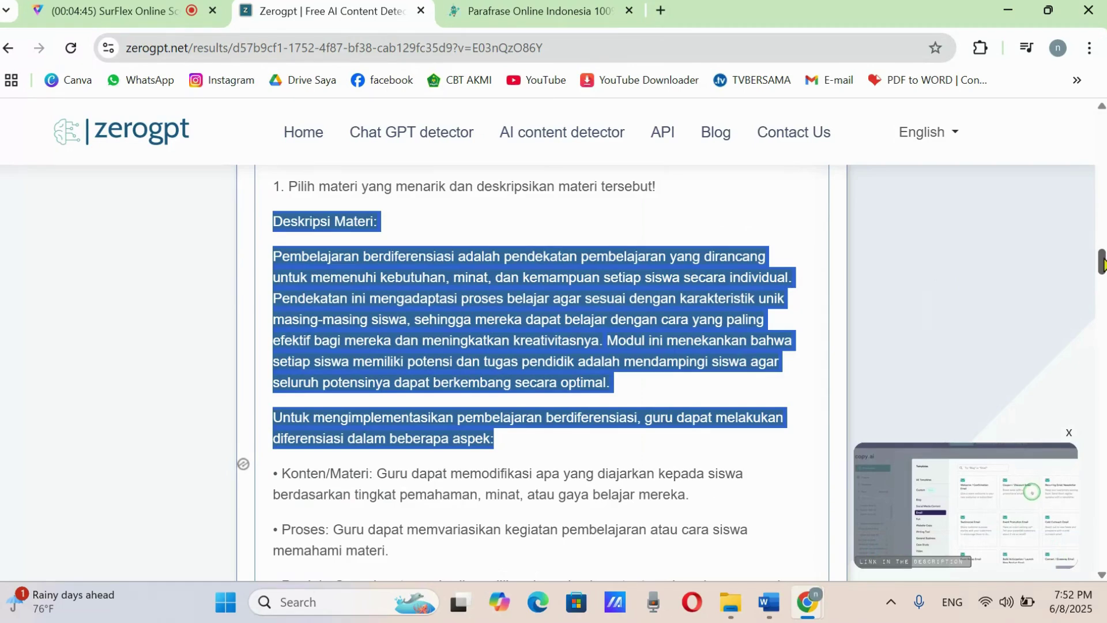
left_click_drag(1101, 262, 1099, 215)
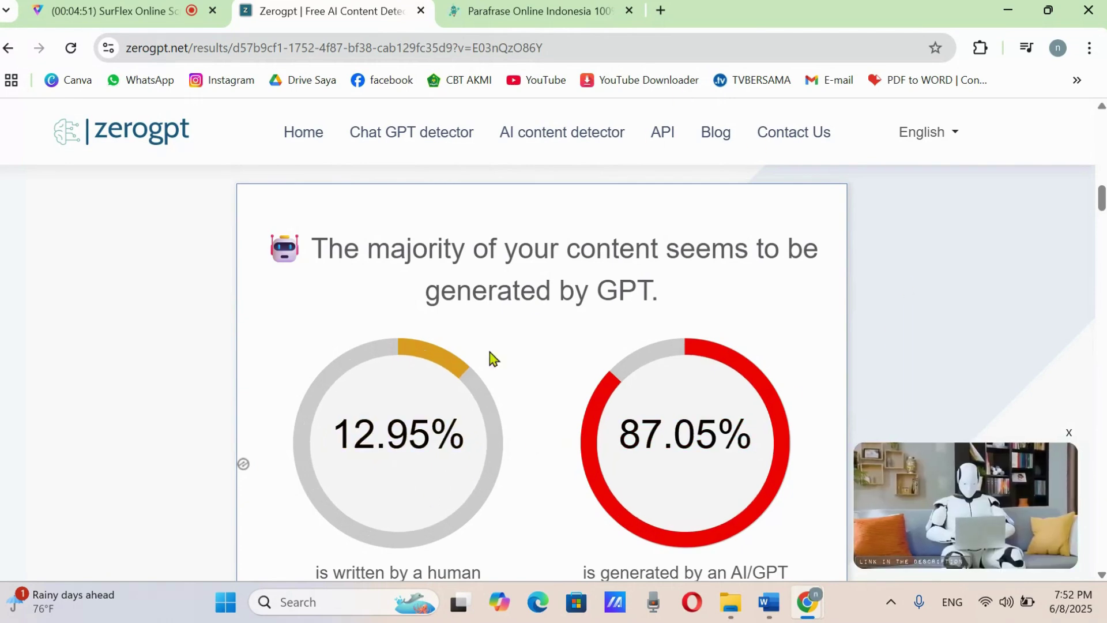
left_click(522, 13)
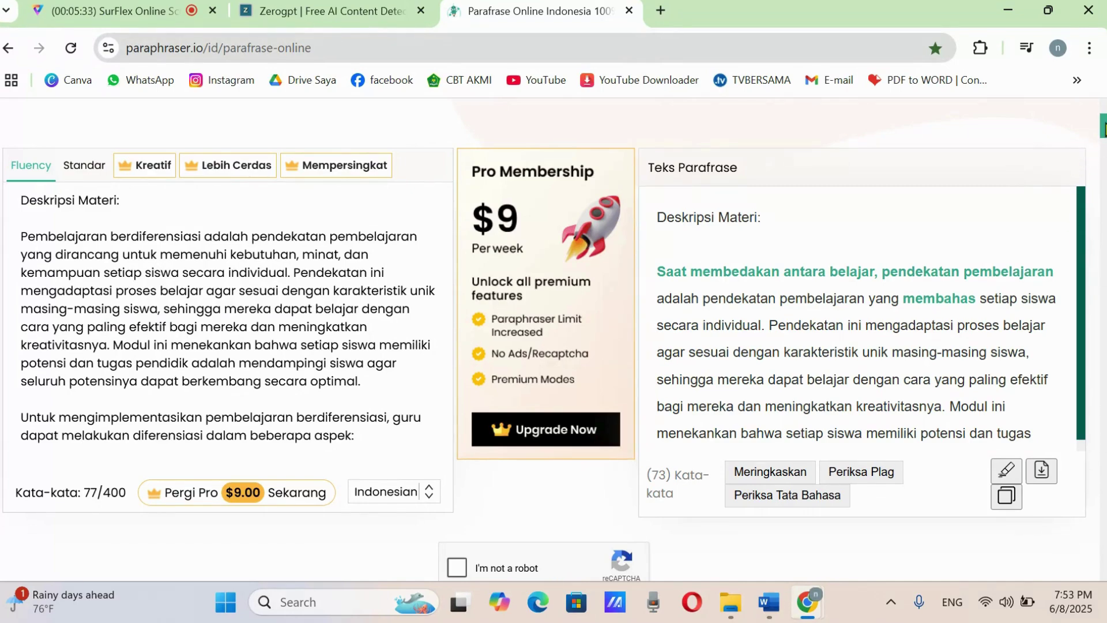
scroll(1103, 128, "down", 4)
scroll(1103, 128, "up", 4)
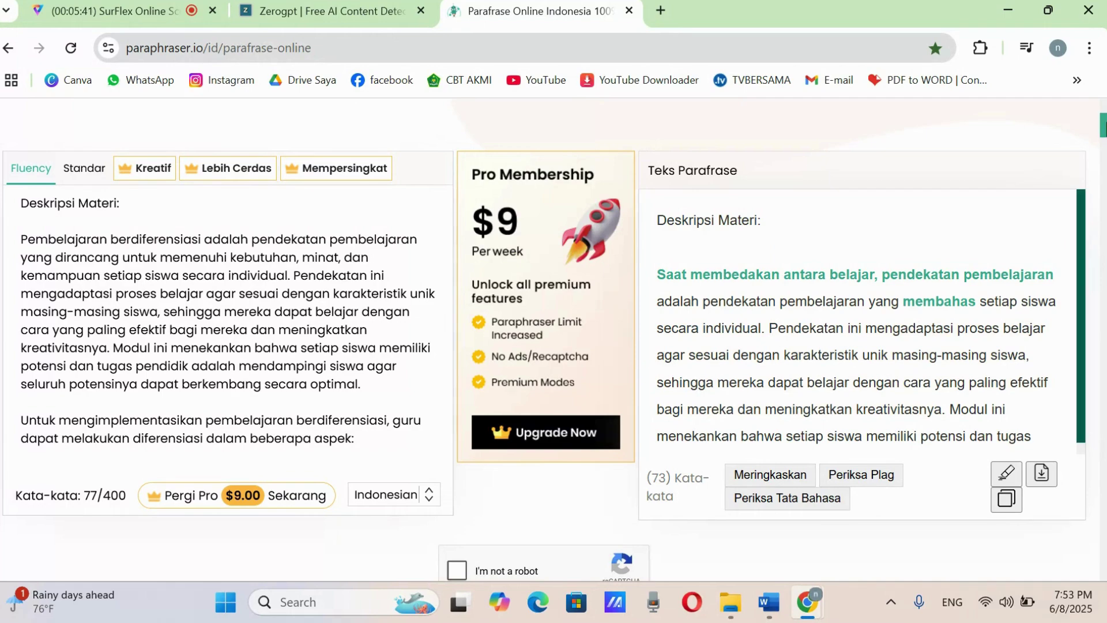
scroll(717, 248, "down", 3)
scroll(716, 248, "up", 6)
scroll(716, 247, "down", 3)
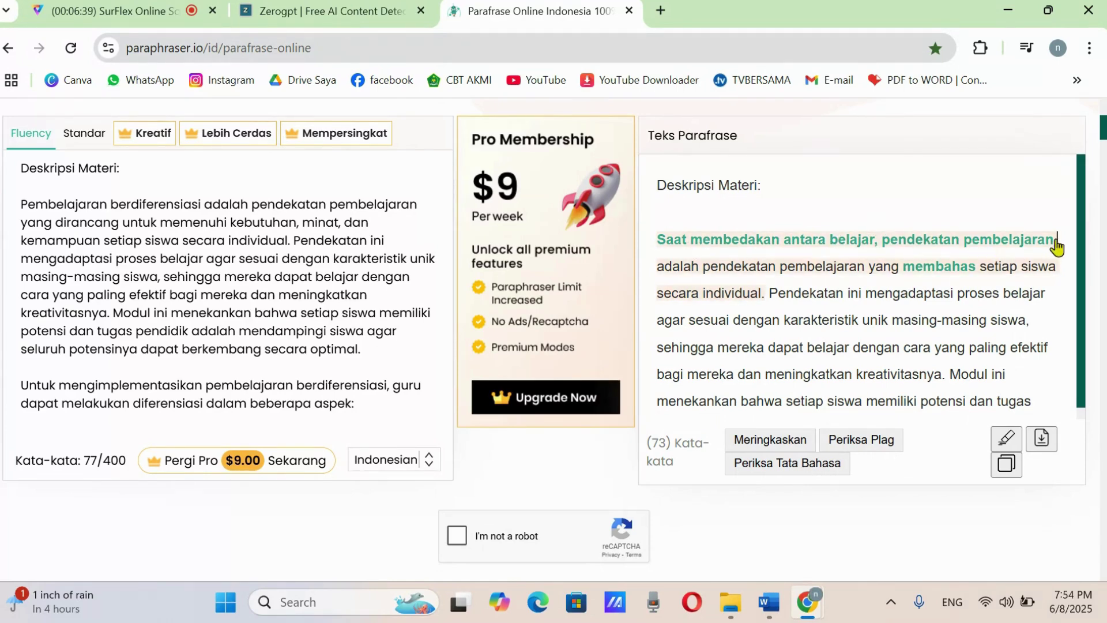
Step: Replace "Saat membedakan antara belajar, pendekatan pembelajaran adalah" in the paraphrased text with "kegiatan belajar mengajar merupakan"
left_click_drag(1057, 247, 662, 248)
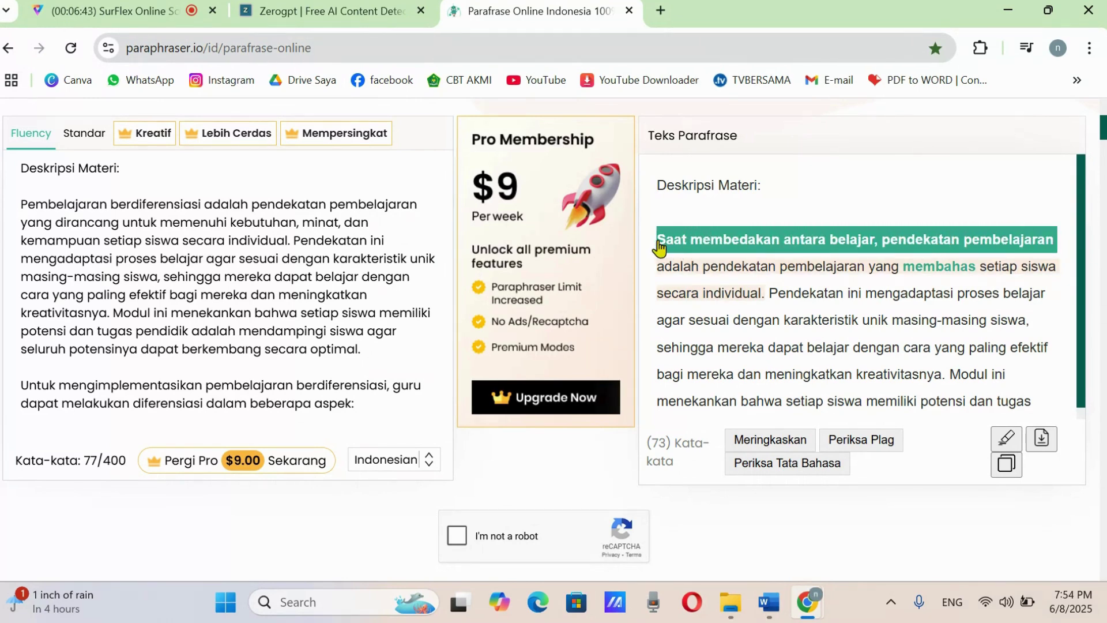
key("BackSpace")
type("kegiatan ")
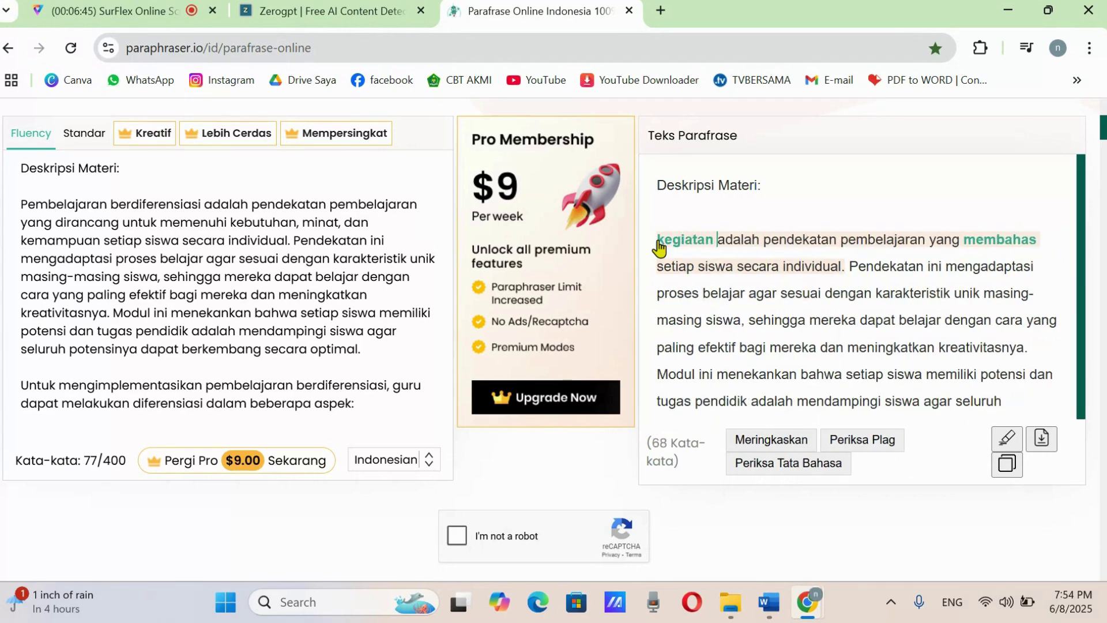
type("k")
key("BackSpace")
type("belajar")
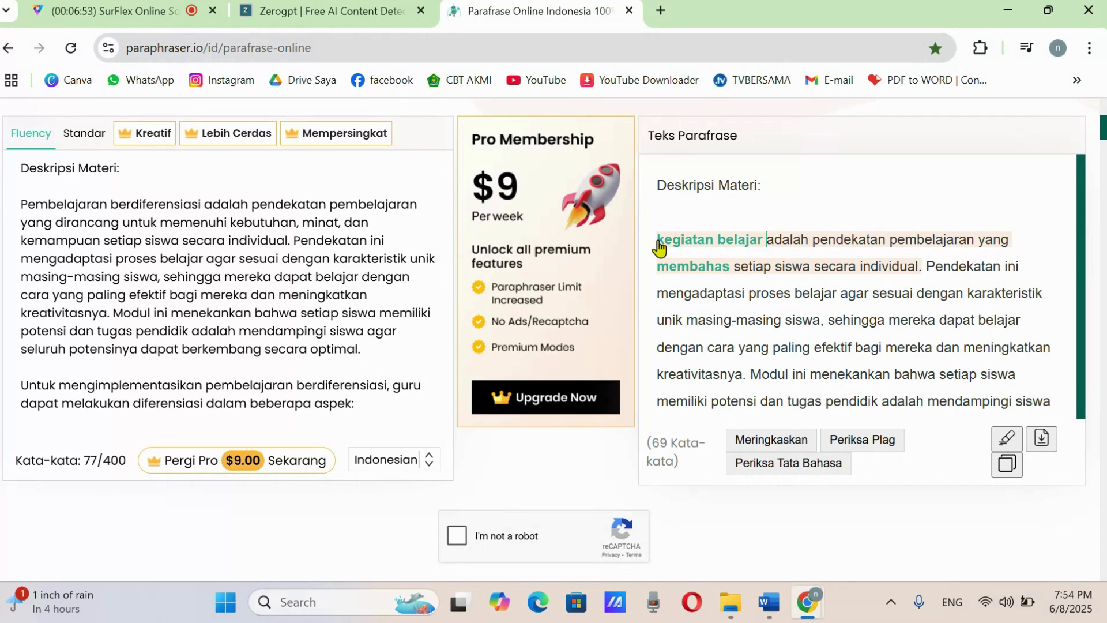
type("mengajar ")
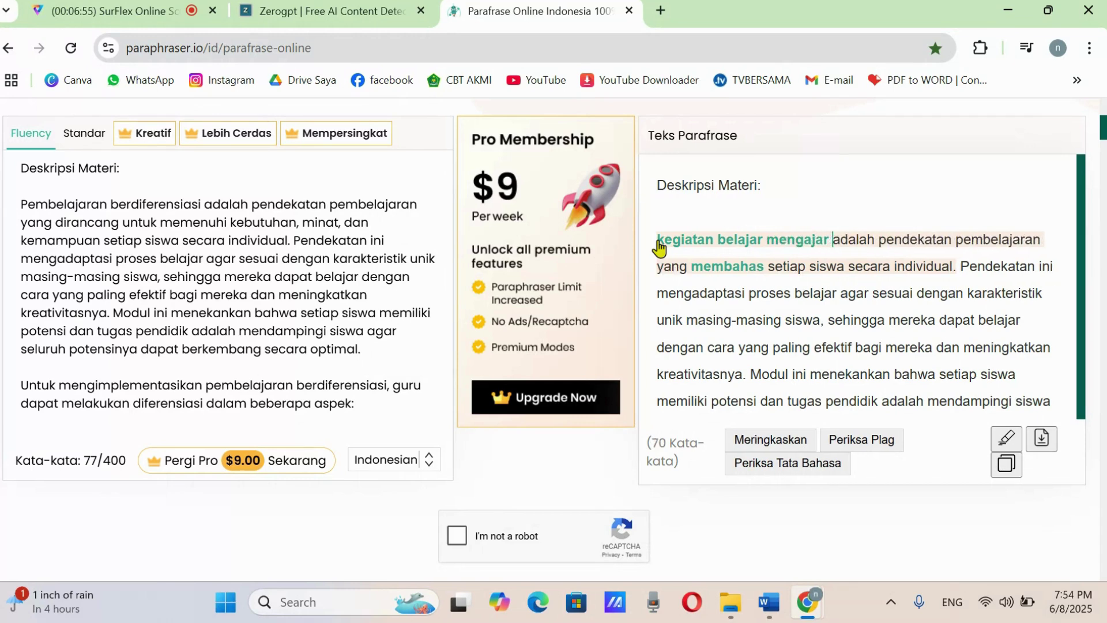
type("merupakan")
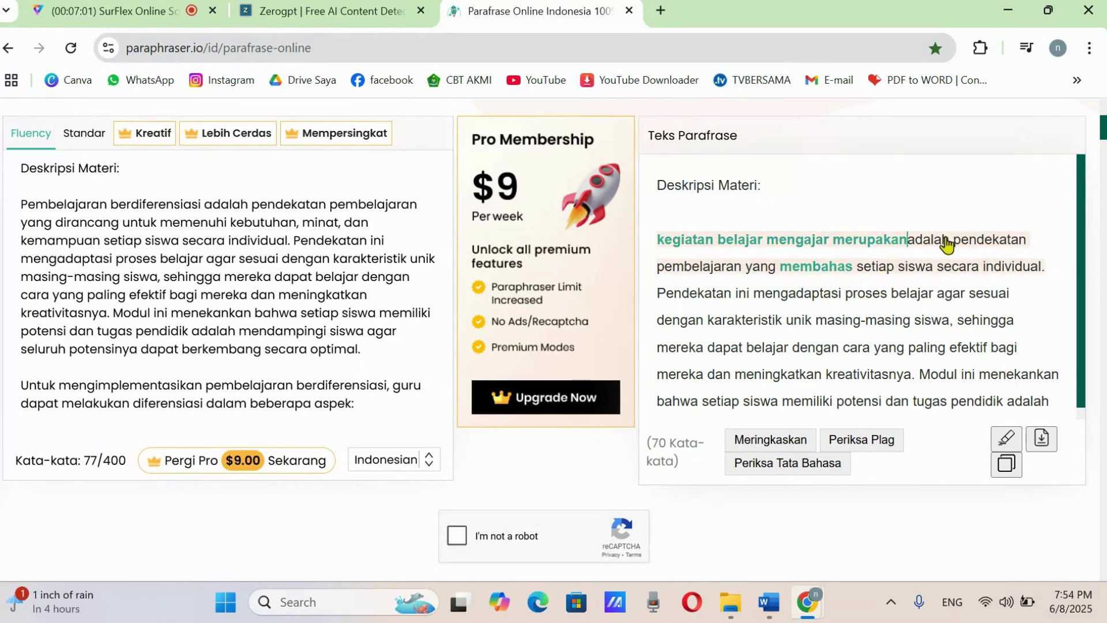
left_click_drag(949, 242, 905, 252)
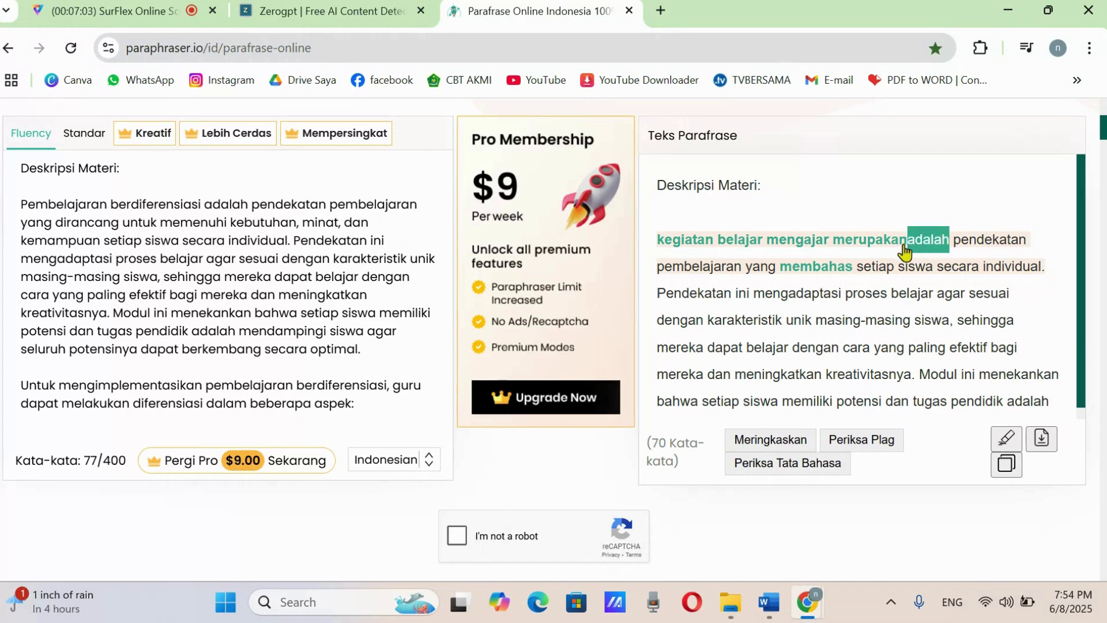
key("BackSpace")
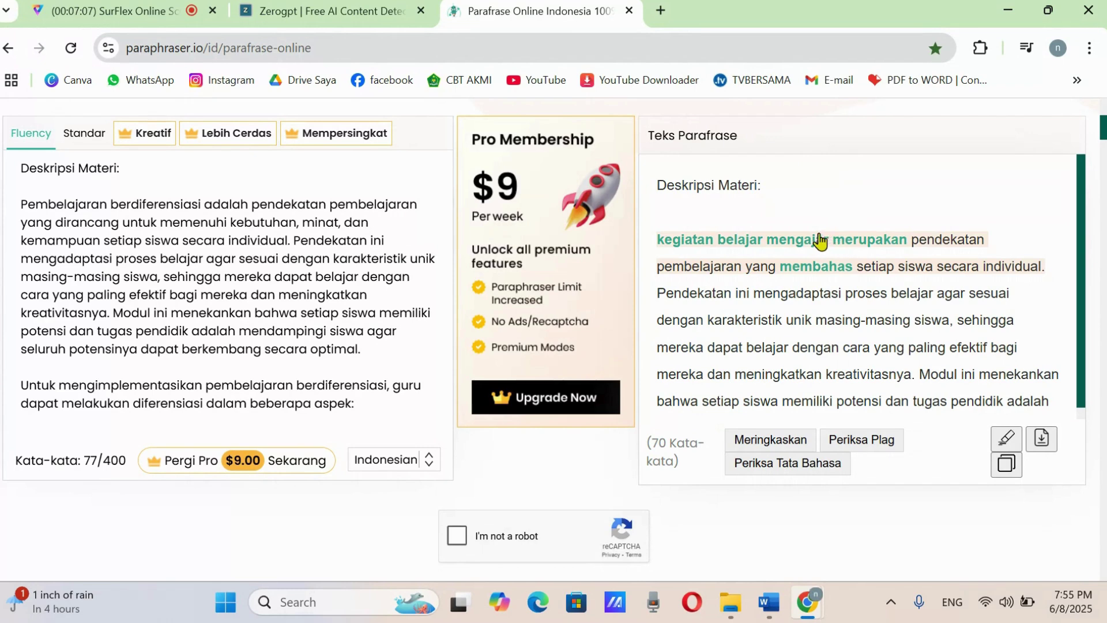
Step: Delete the word "mengajar" from the paraphrase's opening phrase and re-enter it before "merupakan"
key("BackSpace")
key("BackSpace")
key("BackSpace")
key("BackSpace")
key("BackSpace")
key("BackSpace")
key("BackSpace")
key("BackSpace")
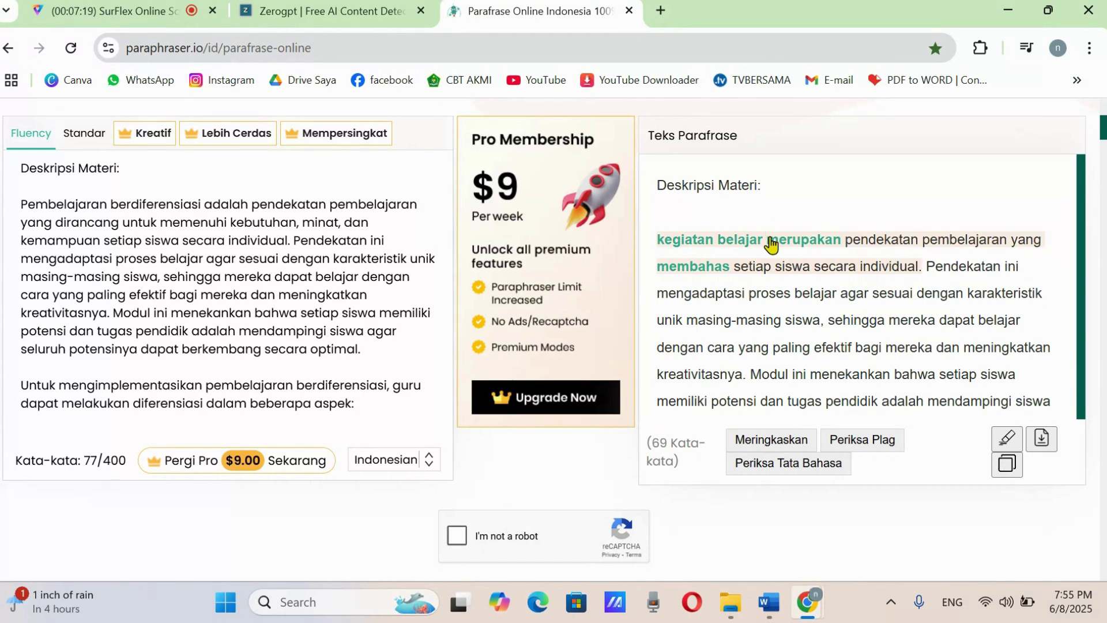
type("mengajar")
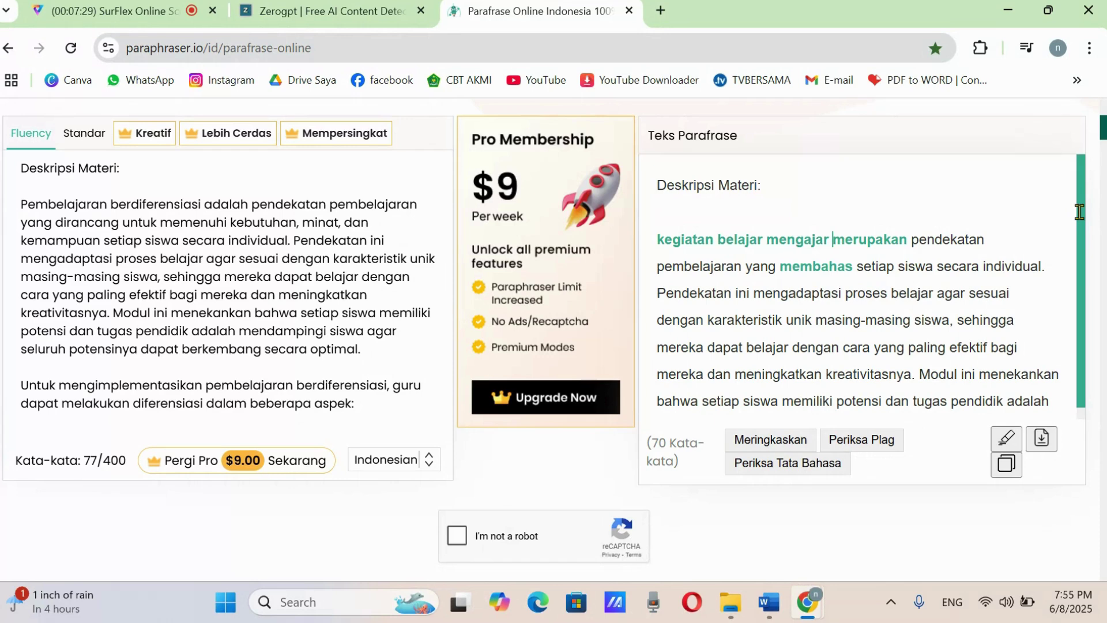
Step: Copy the edited paraphrase starting at "Deskripsi Materi:" from the Teks Parafrase output
left_click_drag(1079, 212, 1079, 326)
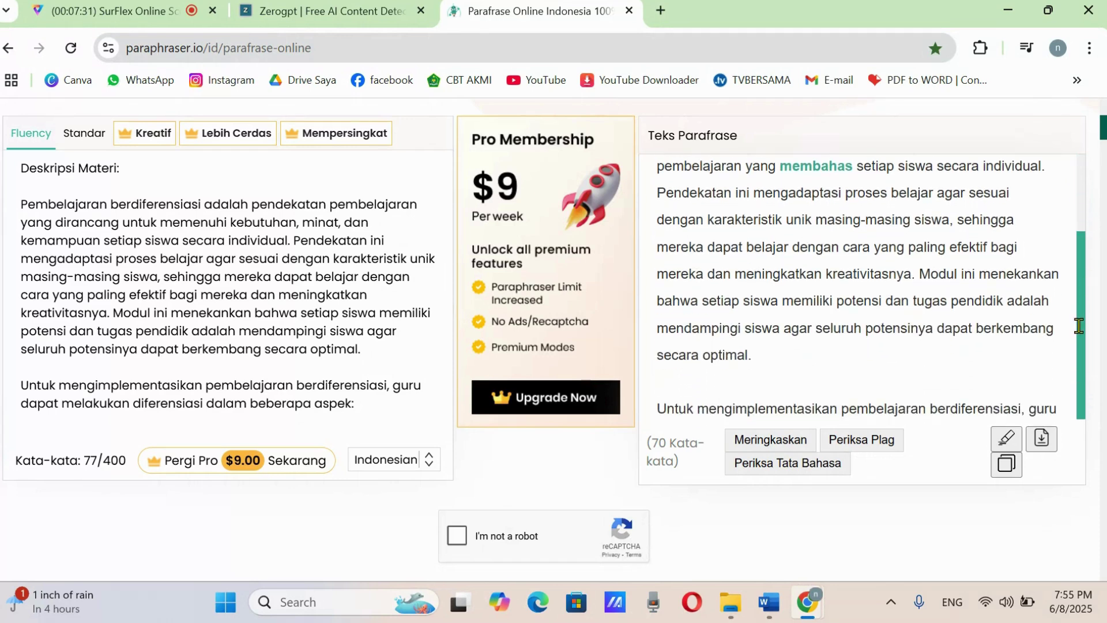
scroll(1079, 304, "up", 3)
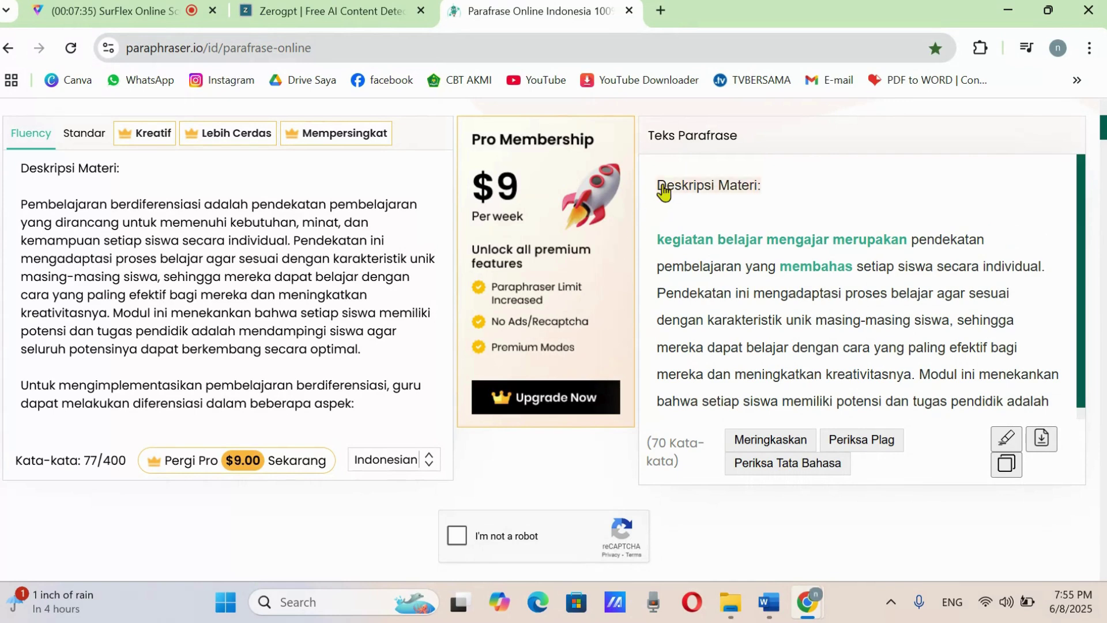
left_click_drag(656, 180, 966, 459)
key("ctrl+c")
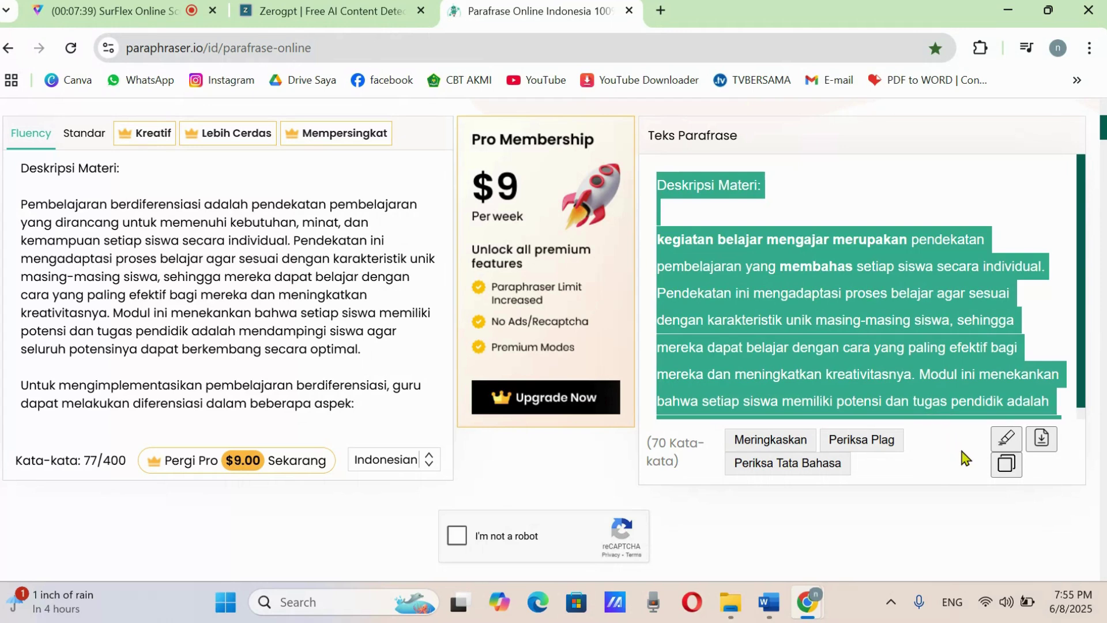
right_click(905, 279)
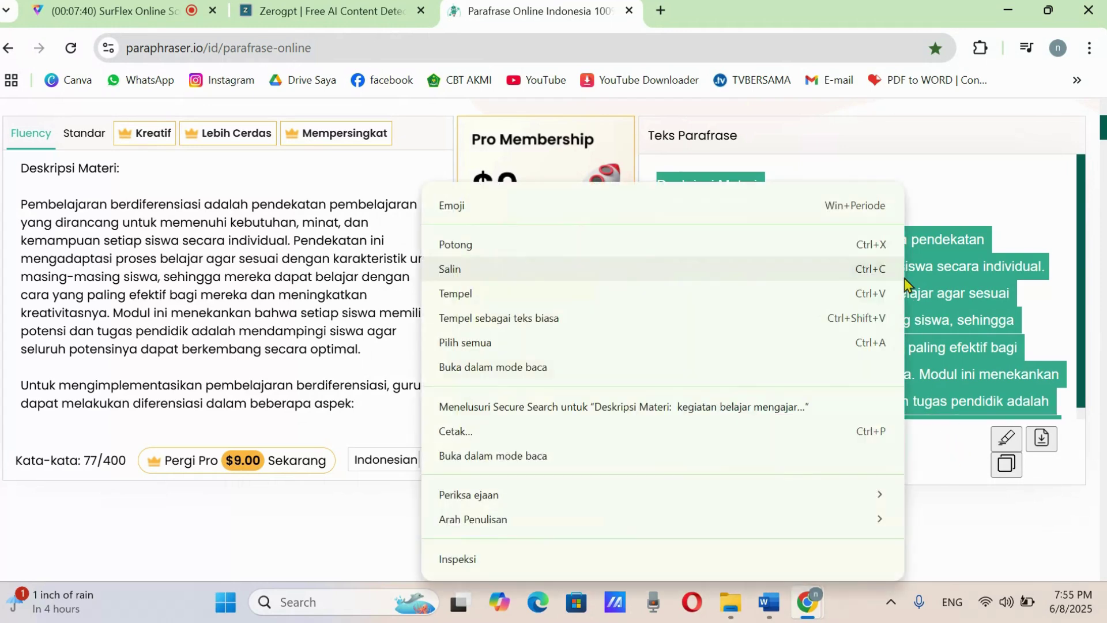
left_click(485, 269)
Step: In the ZeroGPT input text, replace the passage from "Deskripsi Materi:" through "optimal." with the copied paraphrase
left_click(291, 14)
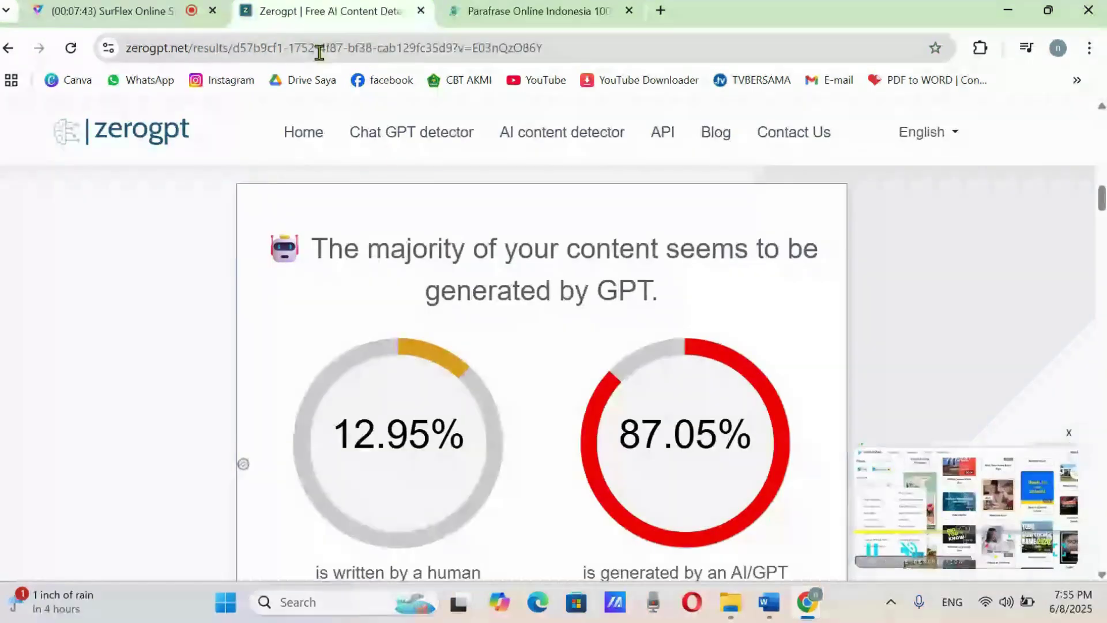
left_click_drag(1101, 196, 1090, 151)
left_click_drag(277, 383, 656, 381)
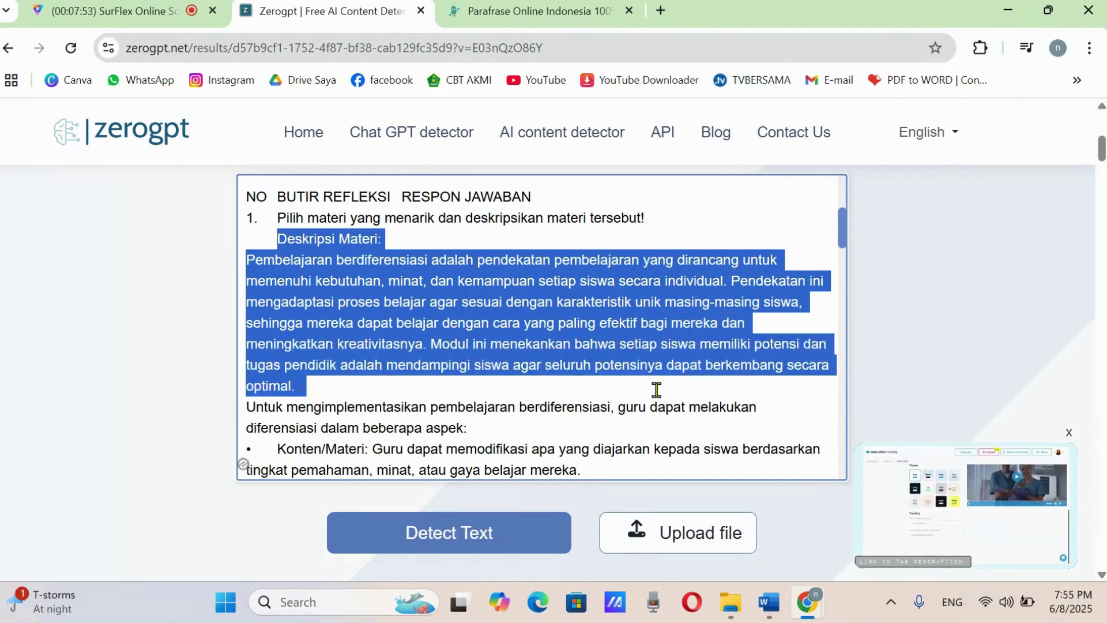
right_click(333, 311)
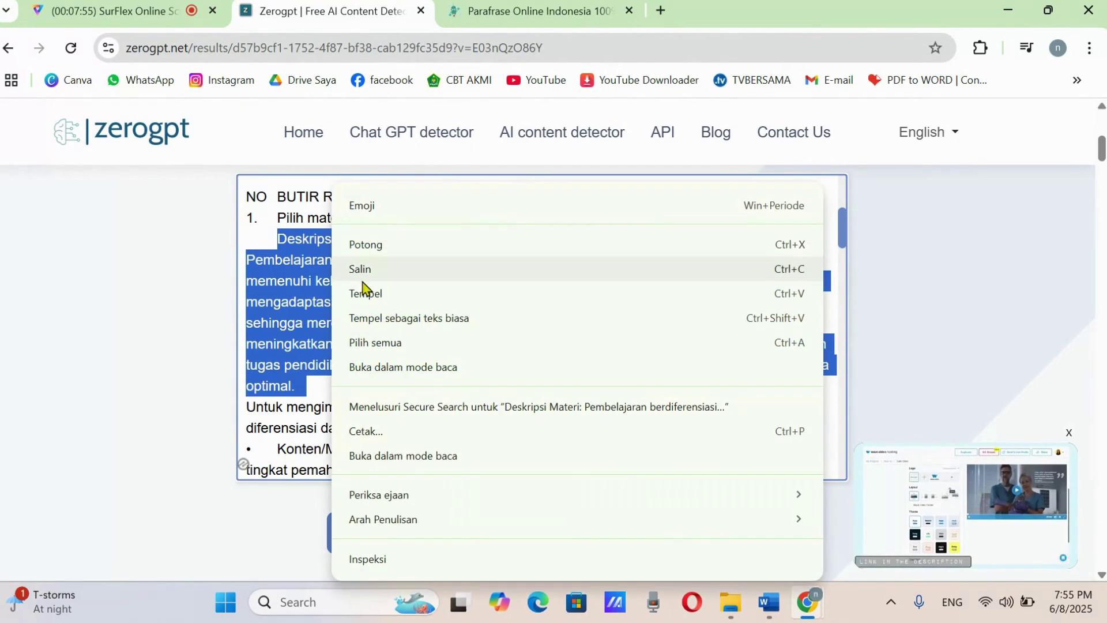
left_click(374, 294)
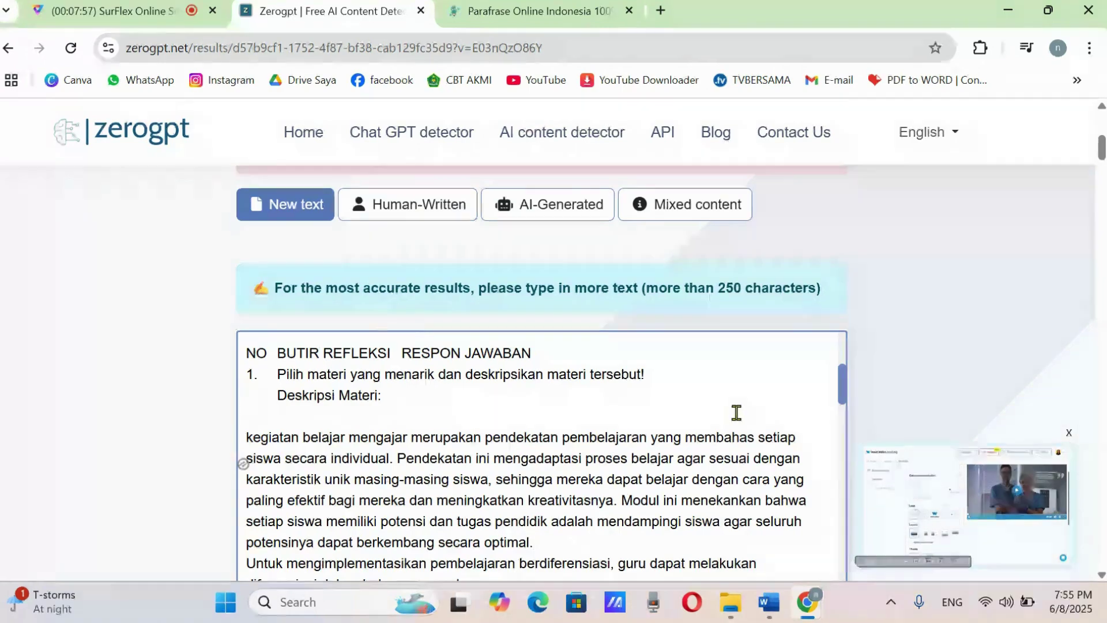
Step: Run AI detection on the revised assignment text in ZeroGPT and view the human and AI percentages
scroll(1102, 148, "up", 7)
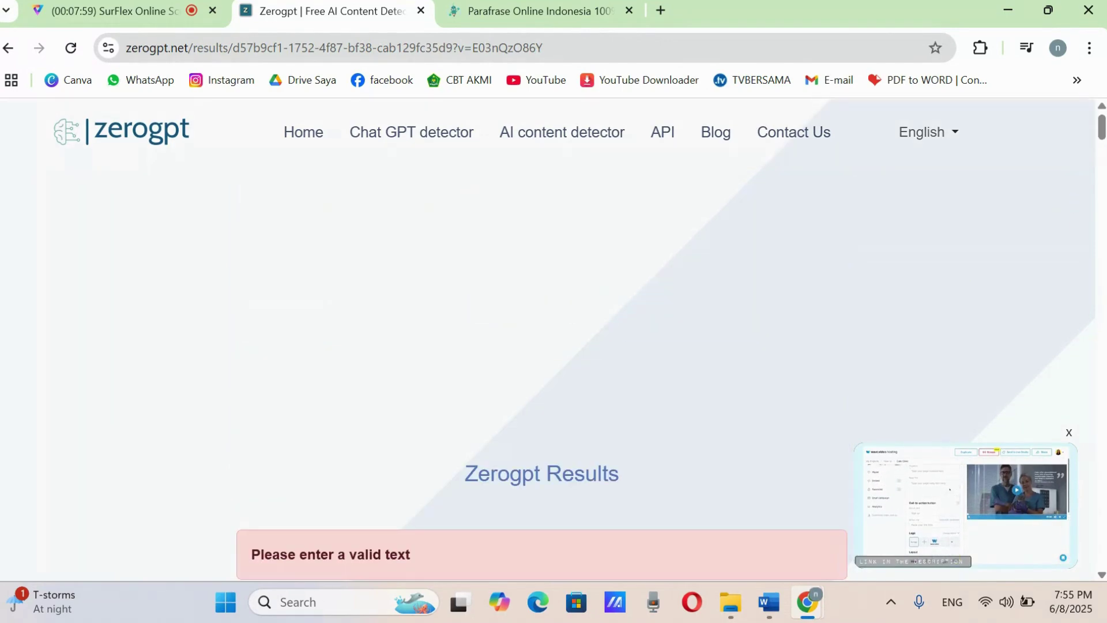
scroll(1103, 130, "down", 9)
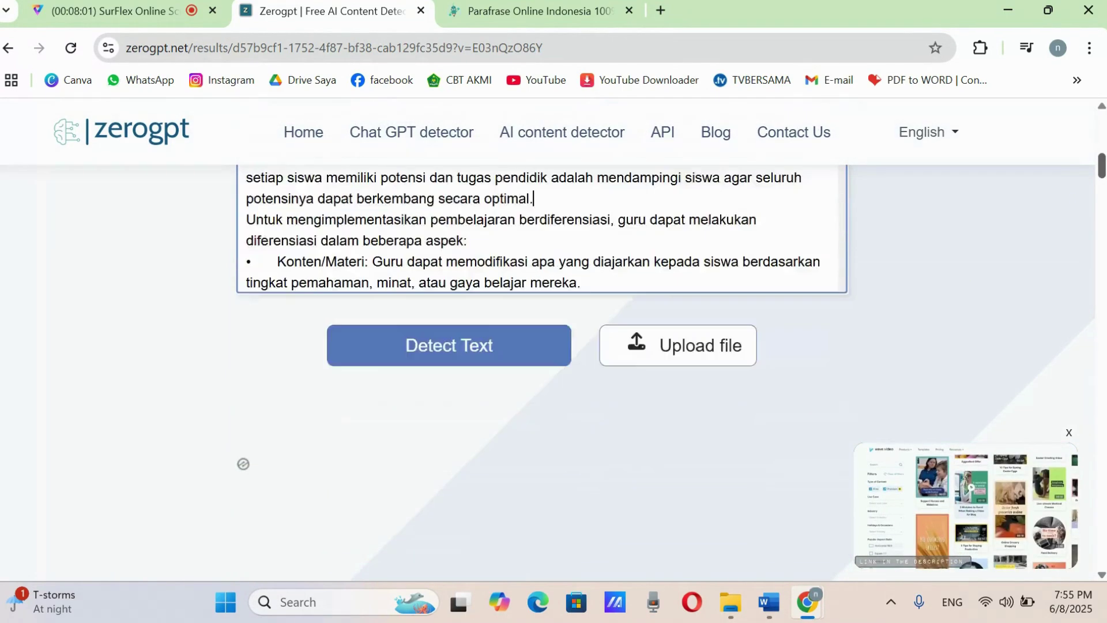
left_click(412, 450)
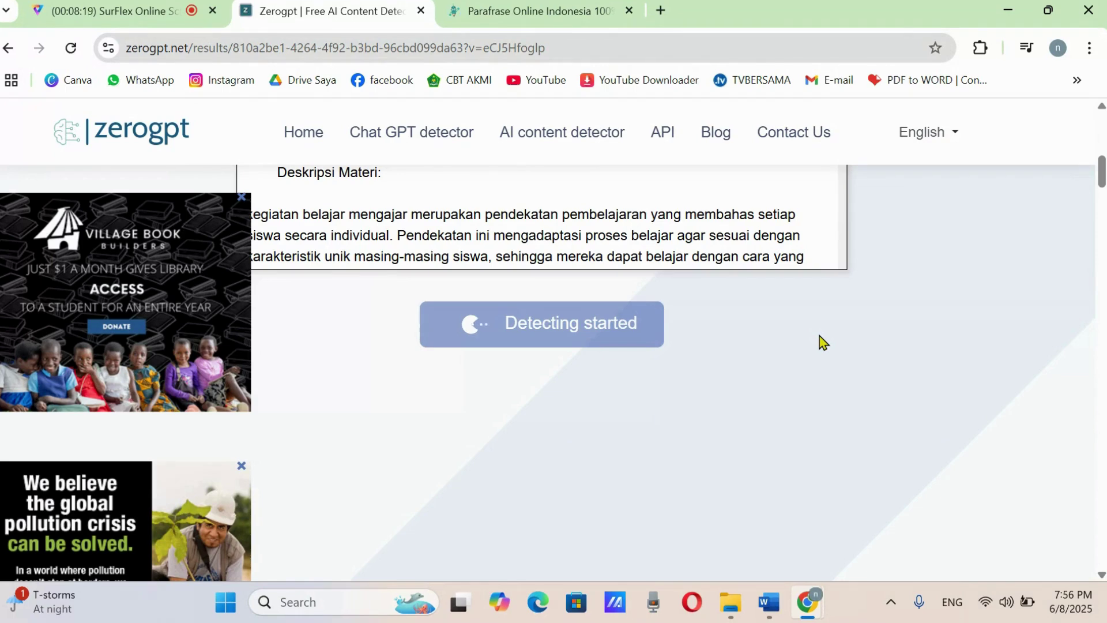
scroll(984, 232, "down", 5)
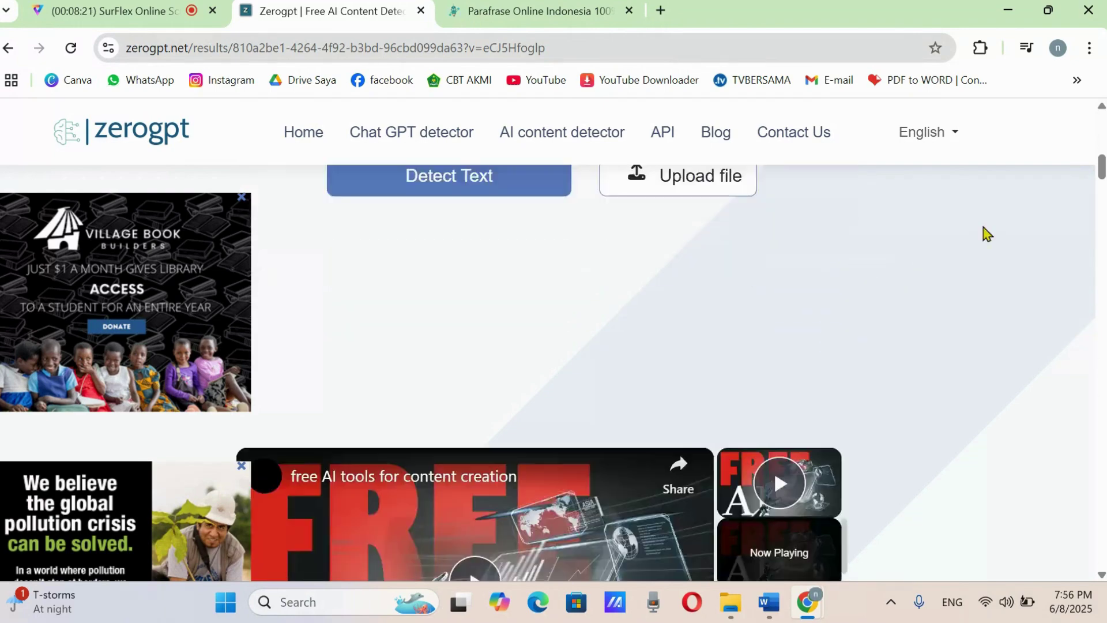
scroll(596, 358, "down", 8)
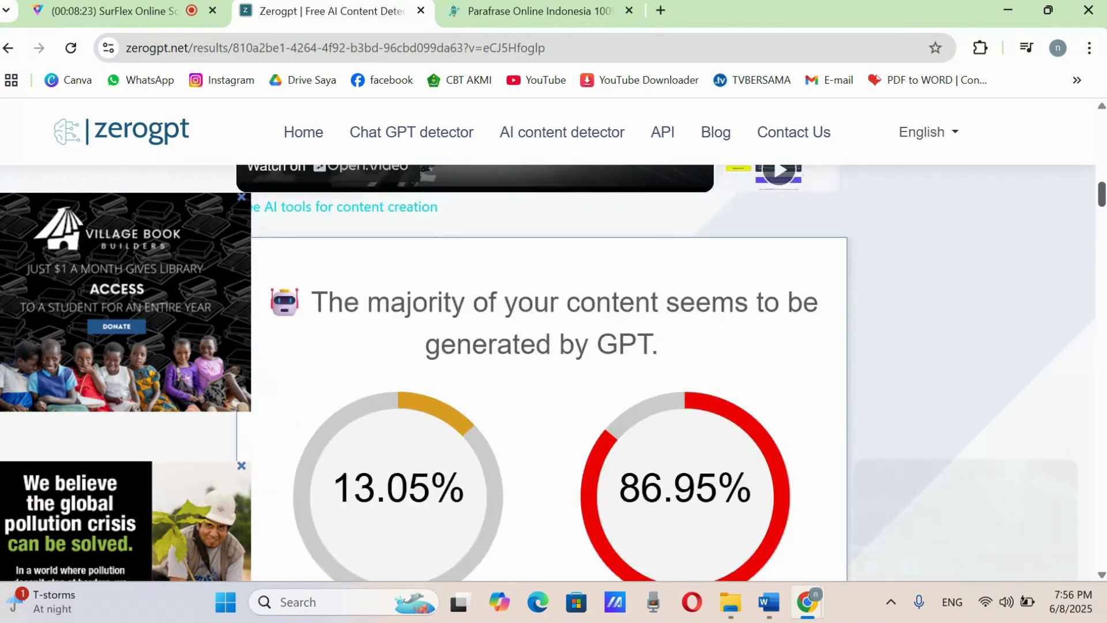
scroll(597, 357, "up", 4)
scroll(597, 358, "down", 2)
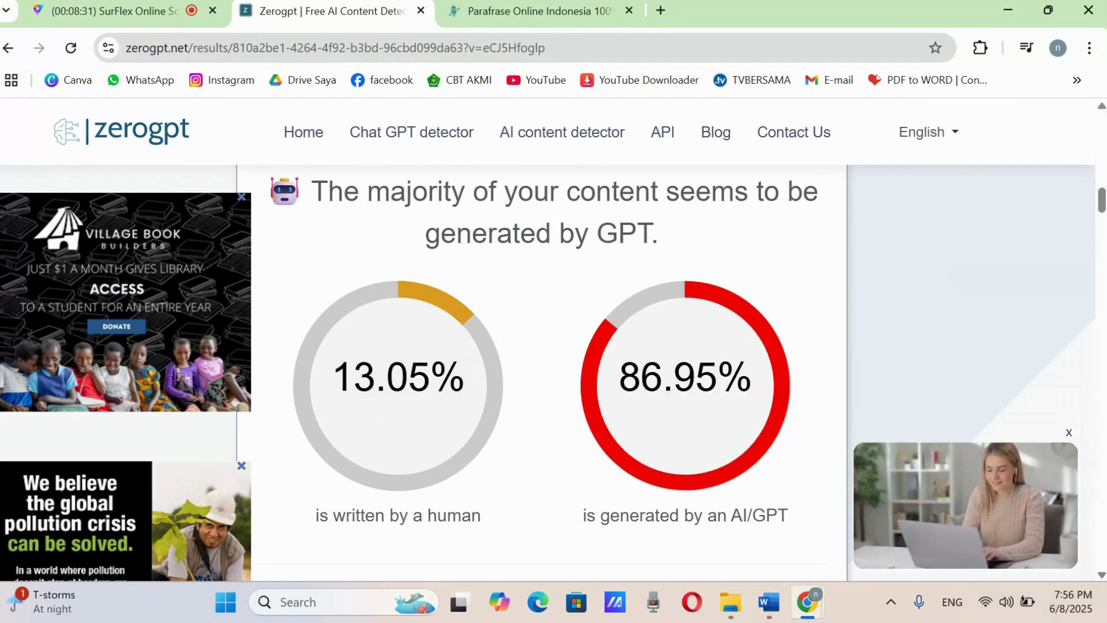
scroll(964, 222, "up", 6)
Step: Clear the selection in the paraphrased text and examine the highlighted Deskripsi Materi passage in the new ZeroGPT results
left_click(563, 12)
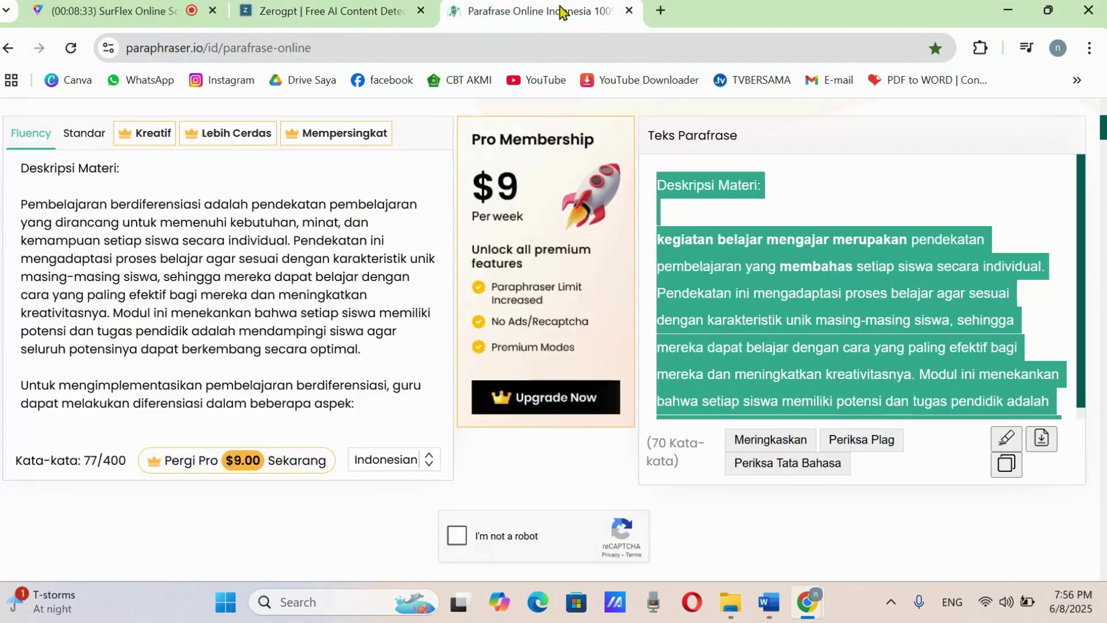
left_click(993, 163)
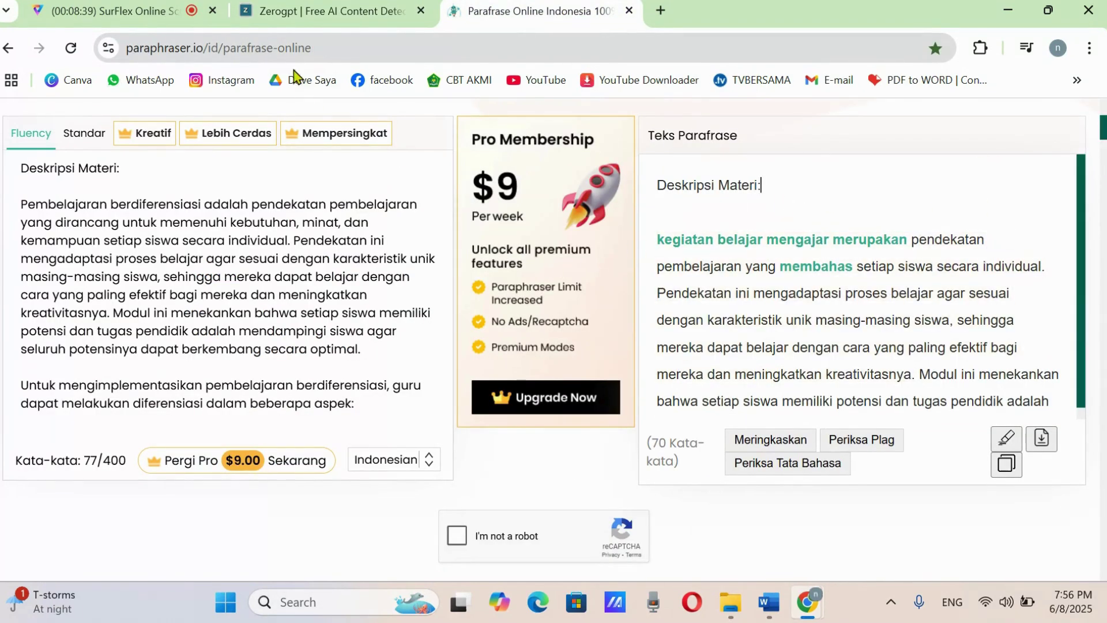
left_click(326, 16)
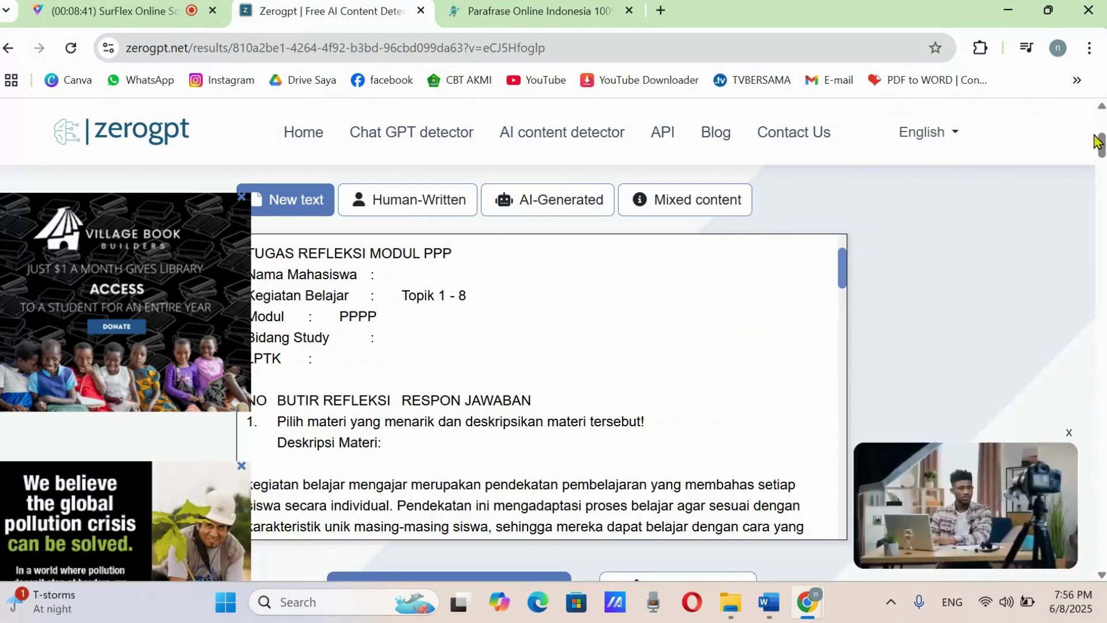
left_click_drag(1099, 144, 1101, 261)
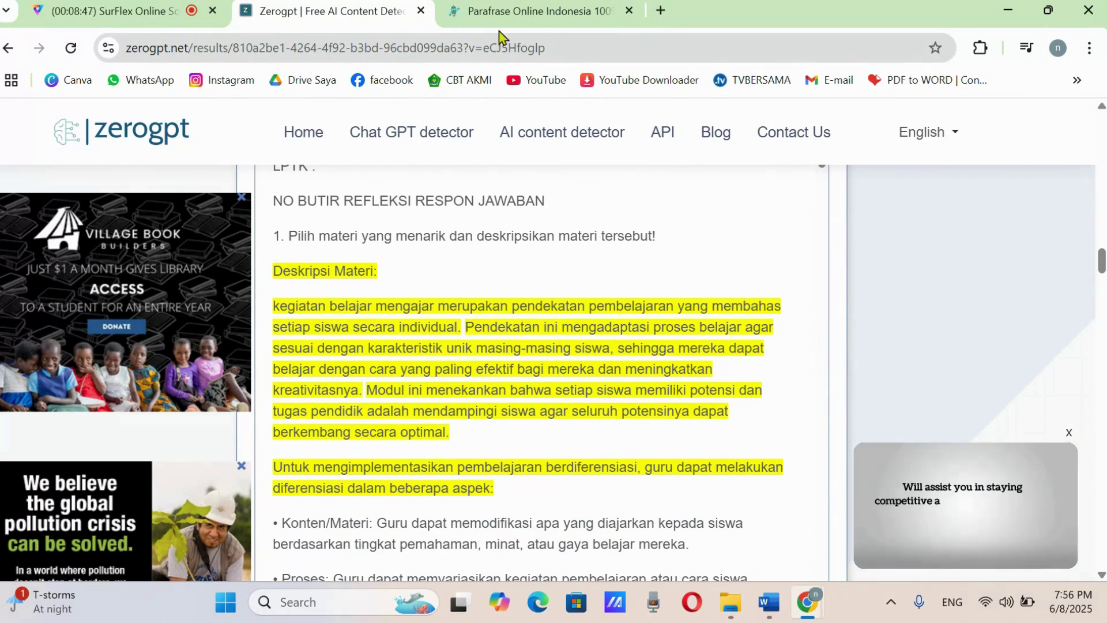
Step: In the paraphraser's Teks Parafrase output, delete "mengajar merupakan" from the first sentence below "Deskripsi Materi:"
left_click(505, 13)
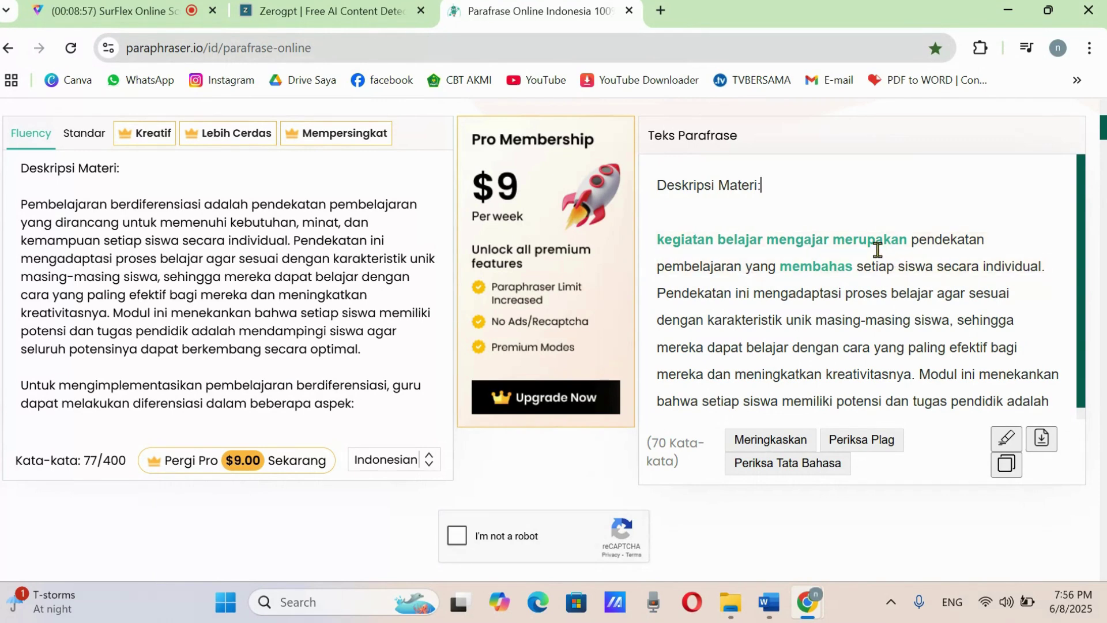
left_click(909, 243)
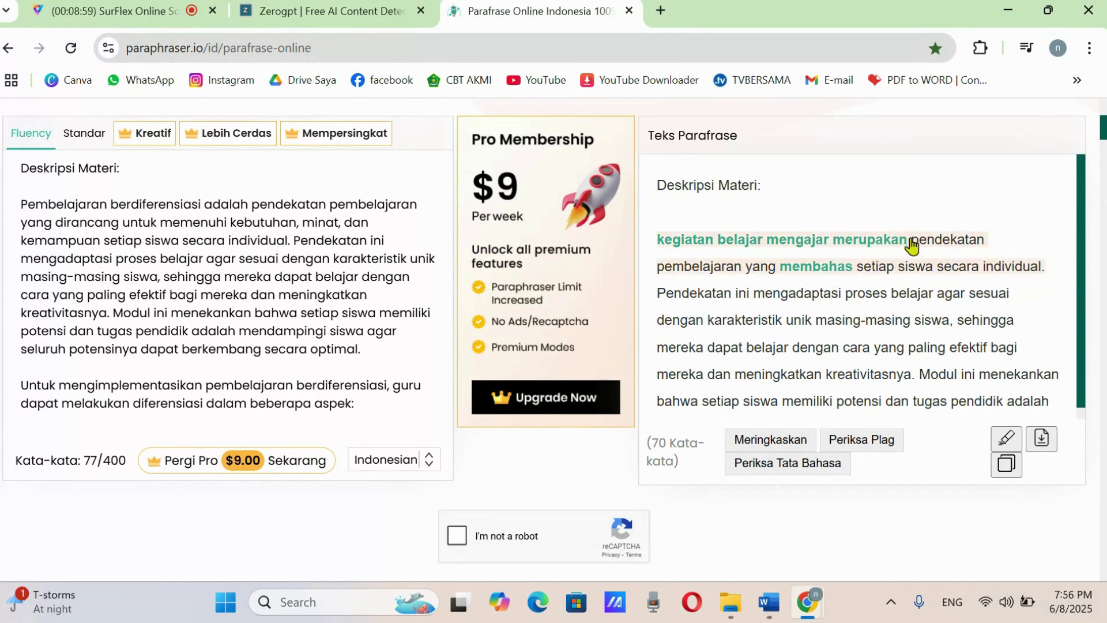
key("BackSpace")
key("BackSpace")
key("BackSpace")
key("BackSpace")
key("BackSpace")
key("BackSpace")
key("BackSpace")
key("BackSpace")
key("BackSpace")
key("BackSpace")
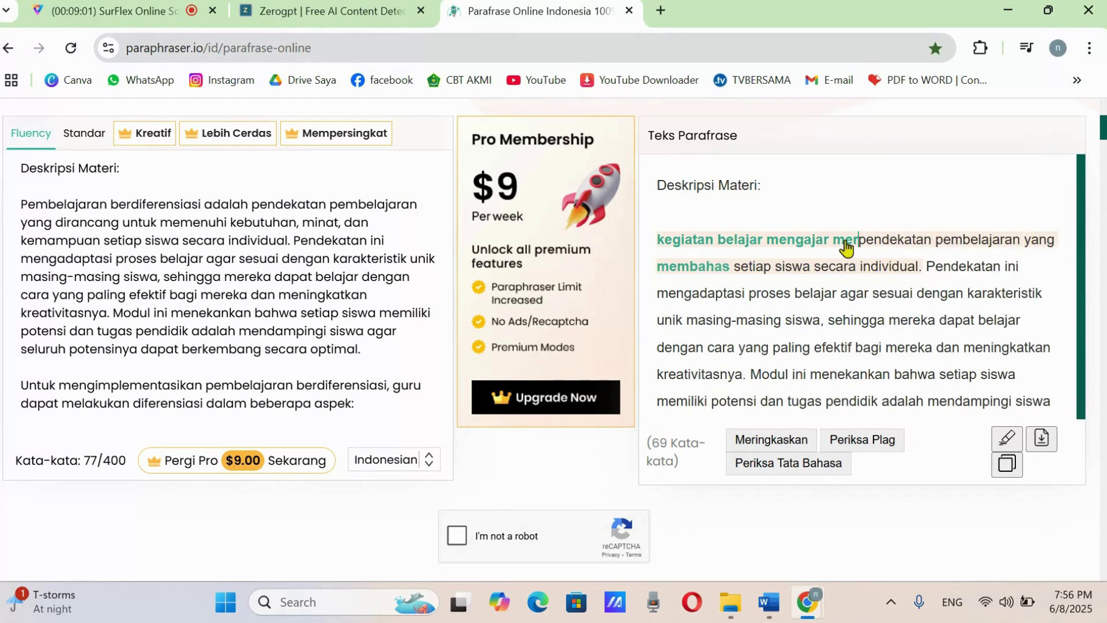
key("BackSpace")
key("BackSpace")
key("BackSpace")
key("BackSpace")
key("BackSpace")
key("BackSpace")
key("BackSpace")
key("BackSpace")
key("BackSpace")
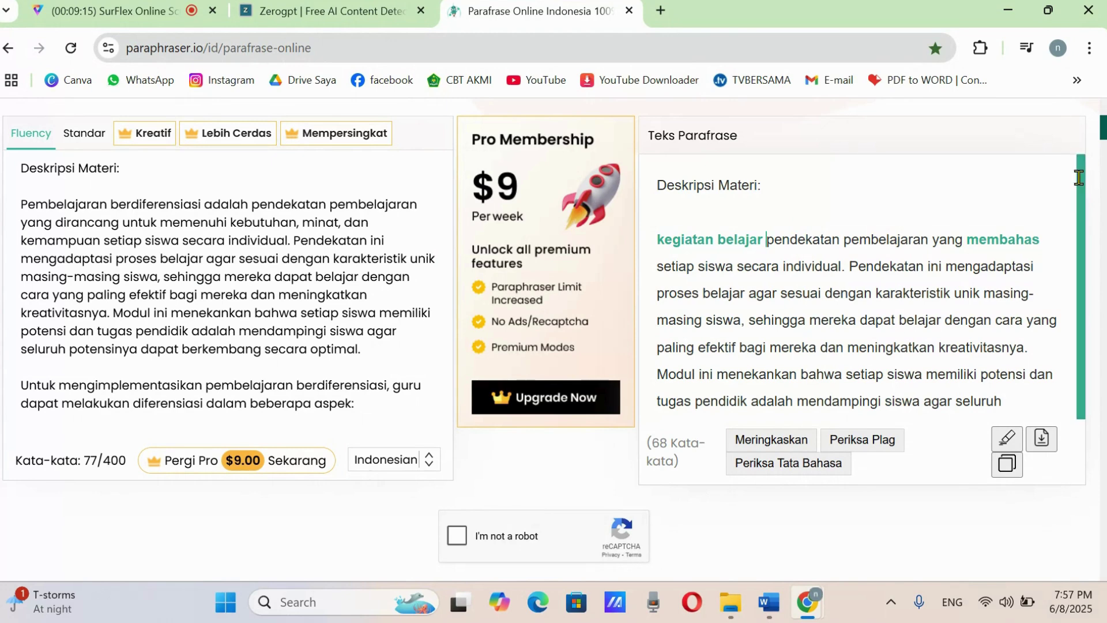
left_click_drag(1082, 167, 1056, 173)
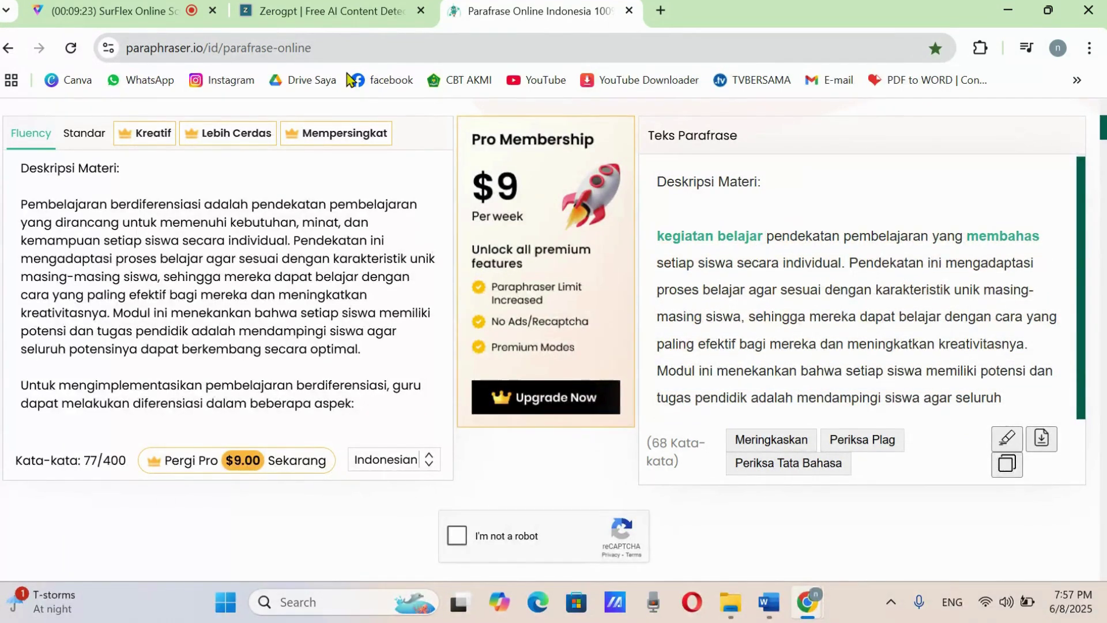
Step: Review the human and AI percentages, the input text and the highlighted passages through the end of the assignment in the ZeroGPT results
left_click(316, 12)
scroll(591, 358, "up", 6)
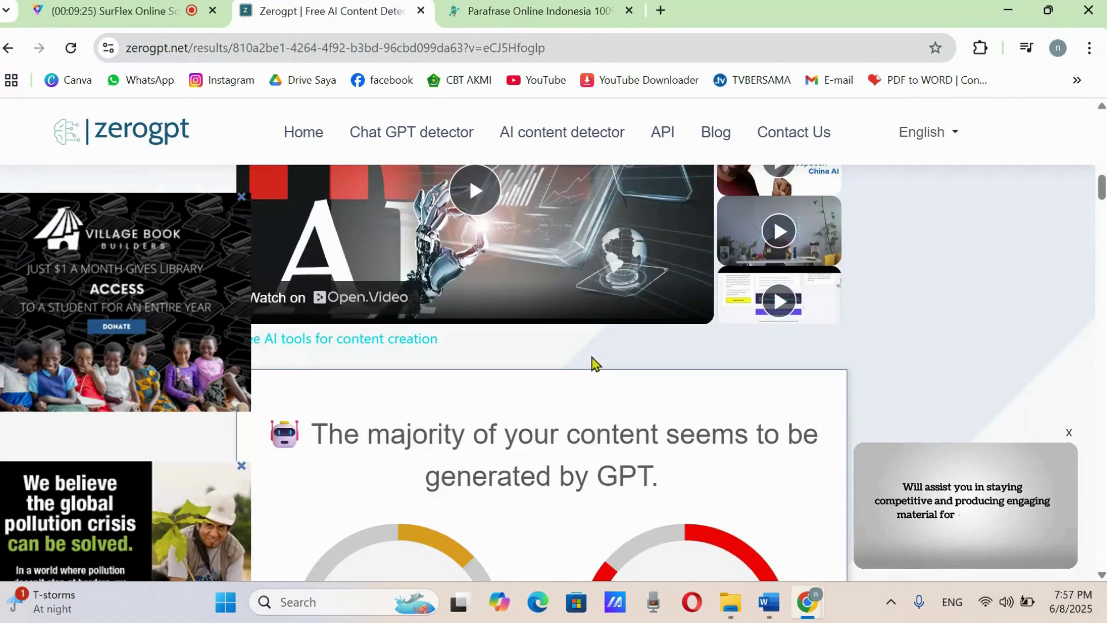
scroll(594, 362, "down", 3)
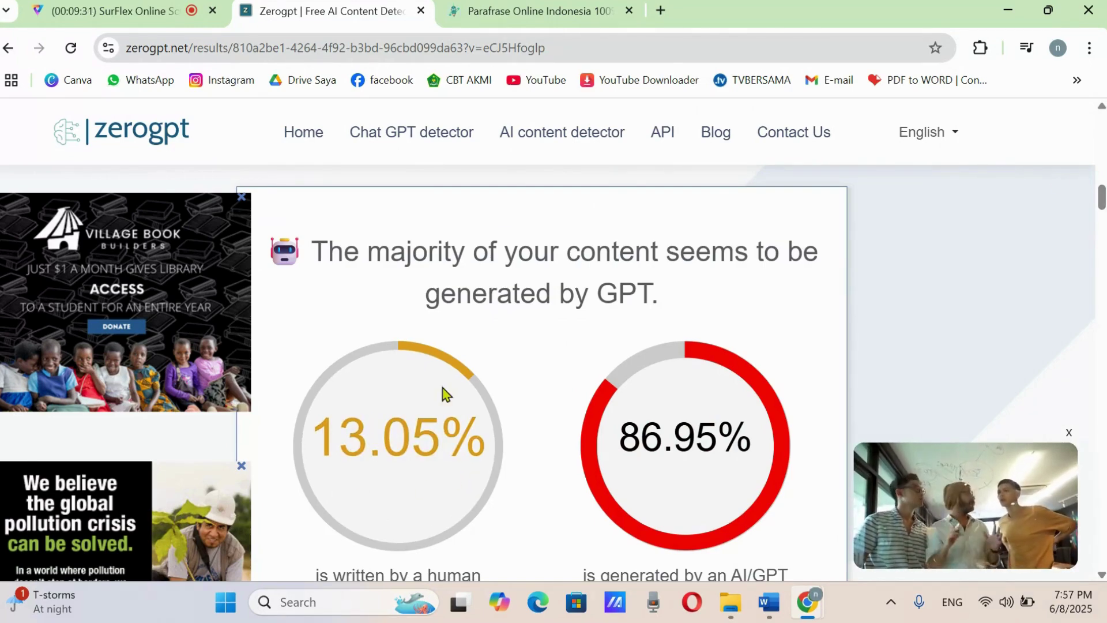
scroll(1101, 199, "up", 3)
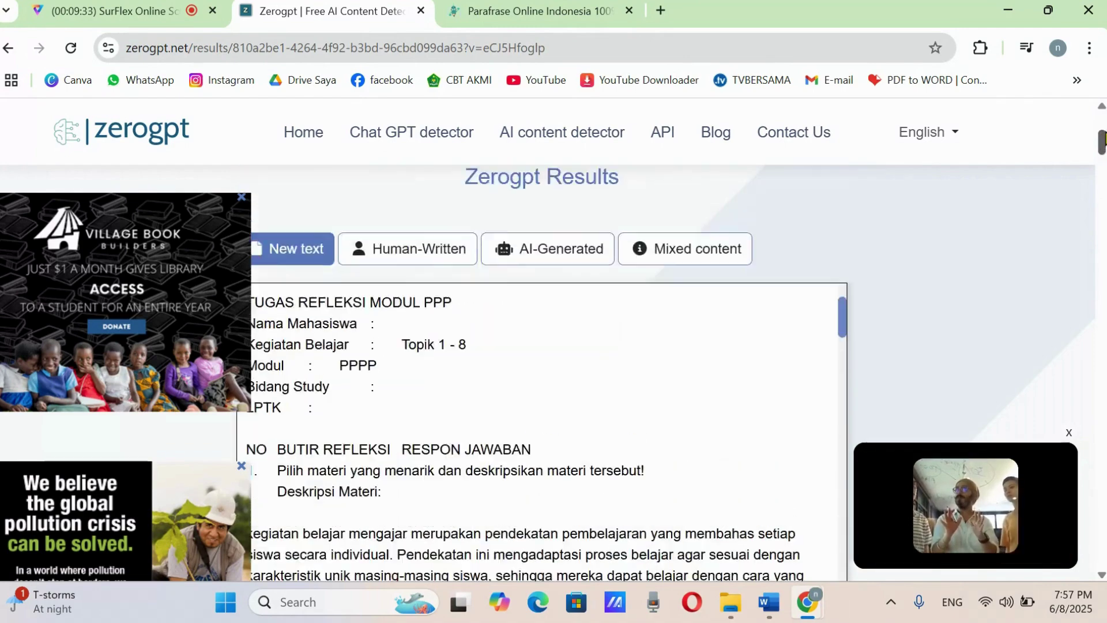
scroll(1102, 199, "down", 2)
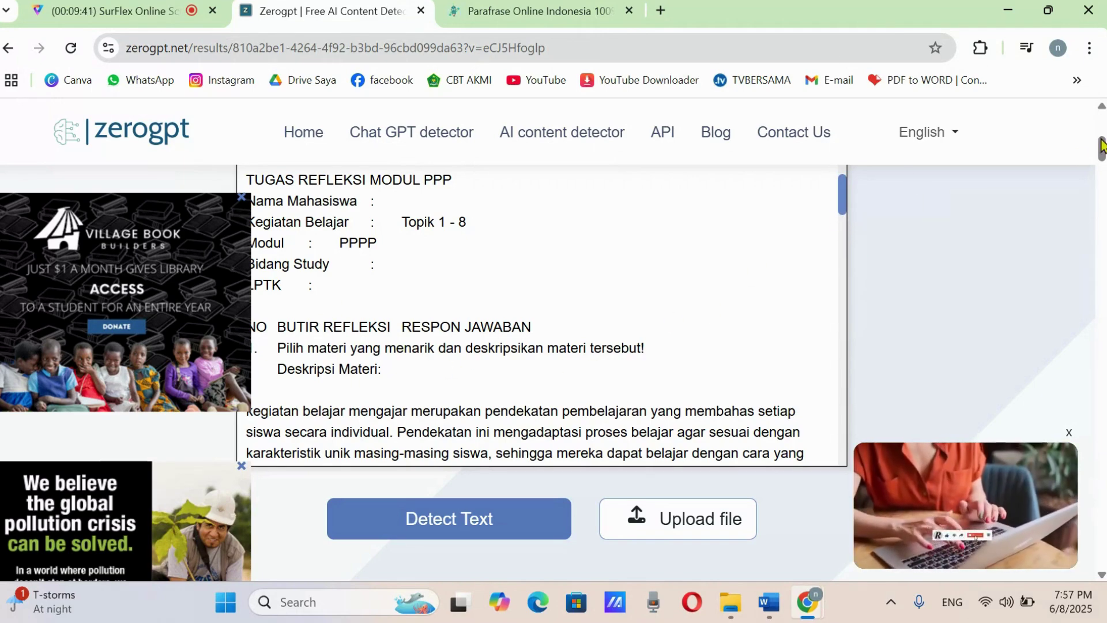
left_click_drag(1101, 147, 1101, 265)
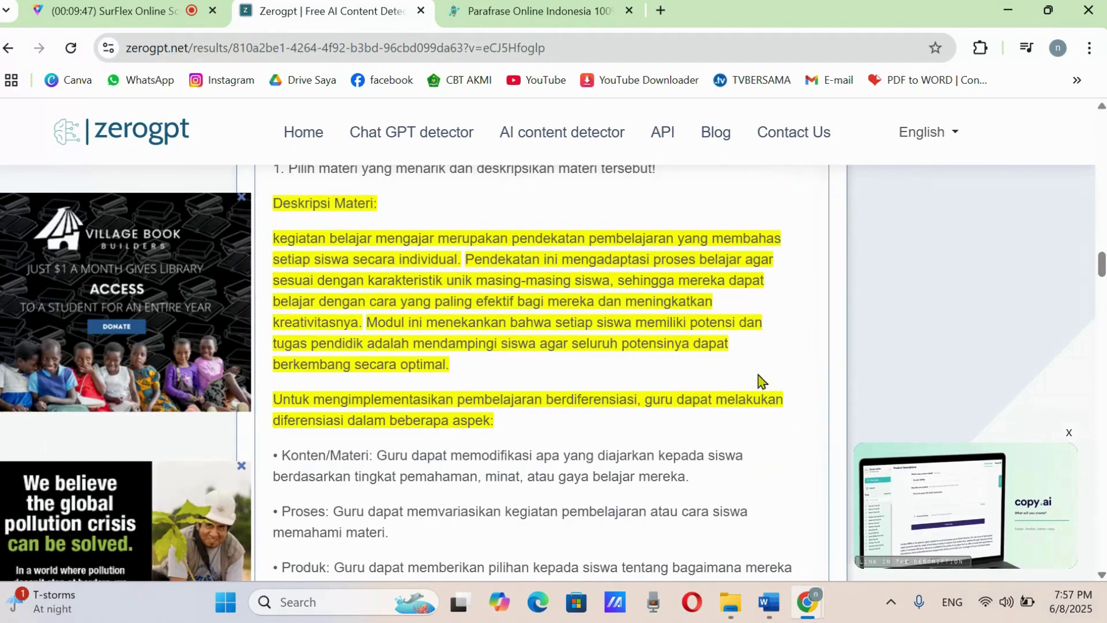
scroll(665, 407, "down", 15)
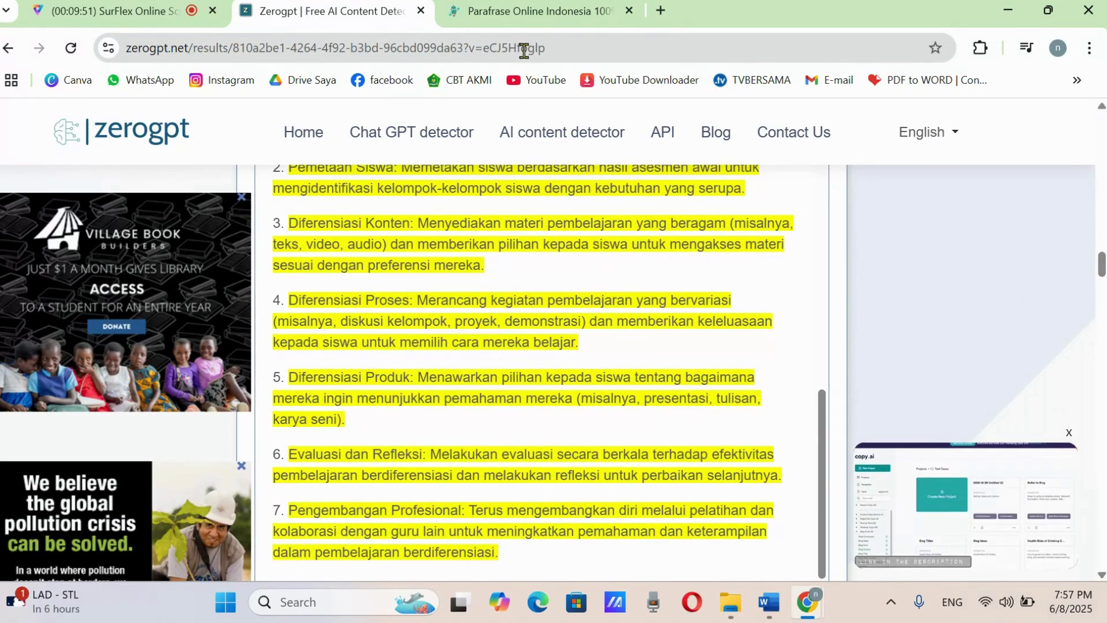
Step: Look over the edited paraphrase, and re-examine the flagged Deskripsi Materi passage, the percentages and the input text in ZeroGPT
left_click(522, 12)
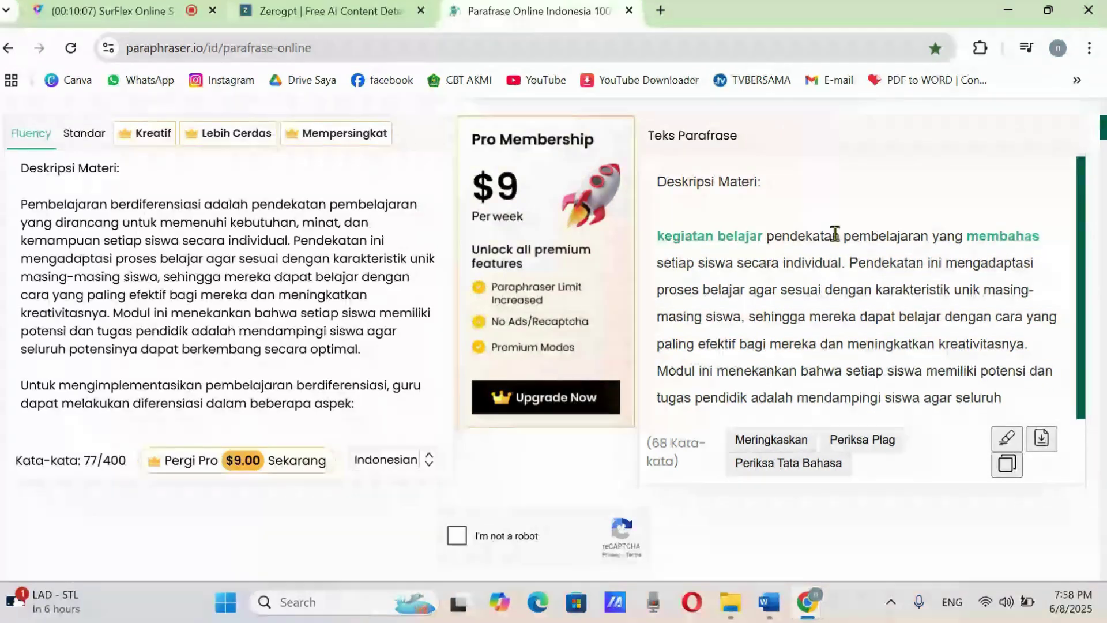
left_click(295, 18)
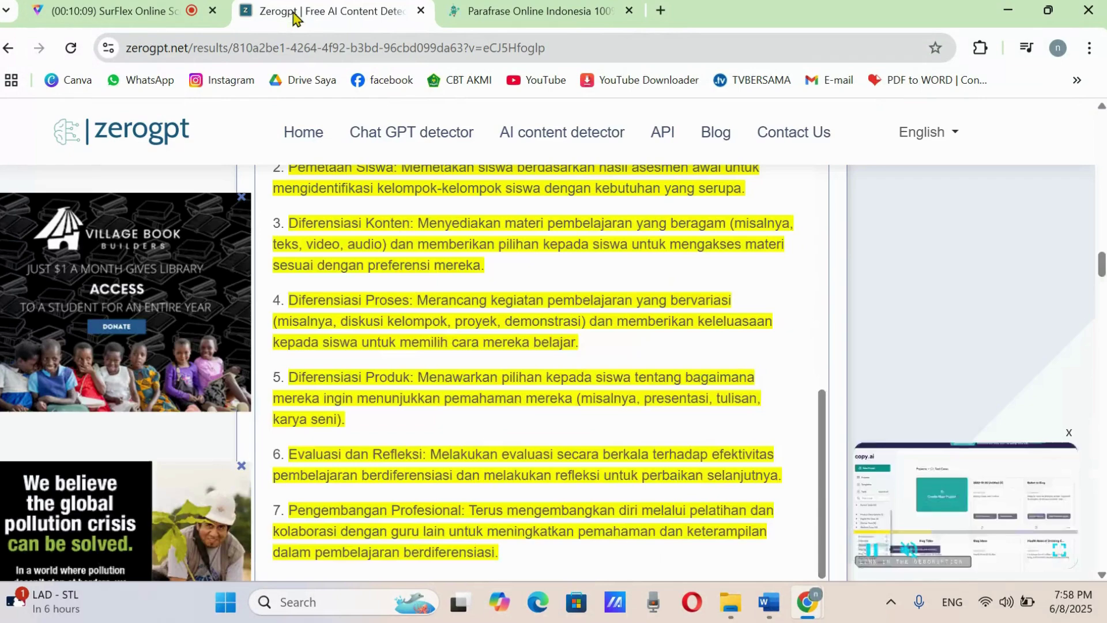
scroll(527, 321, "up", 10)
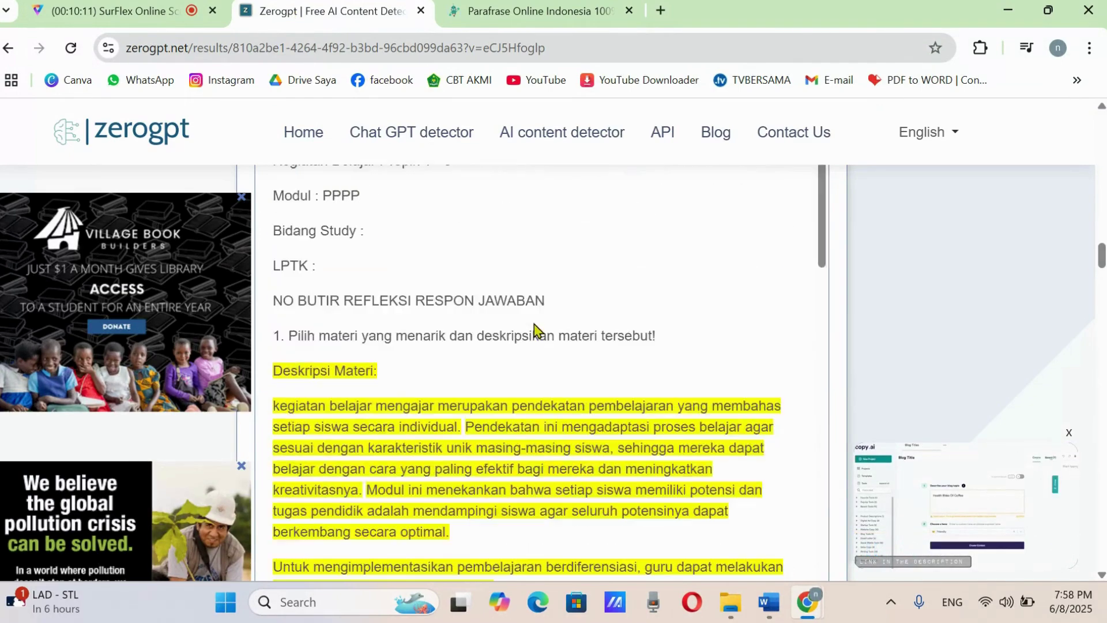
scroll(525, 322, "down", 8)
scroll(527, 324, "up", 3)
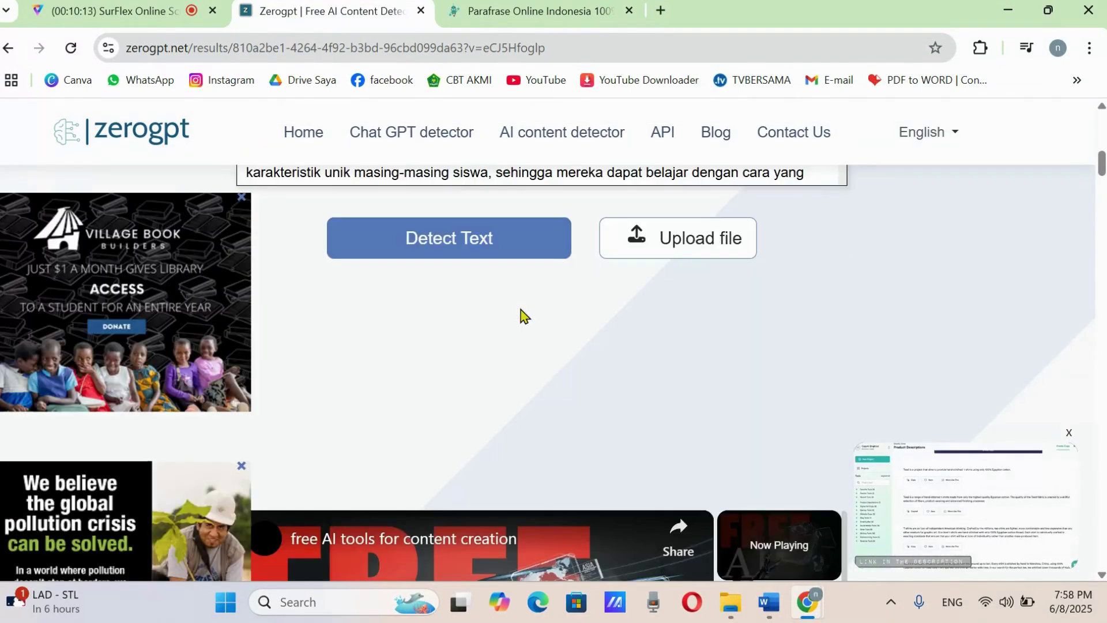
left_click_drag(1100, 170, 1099, 149)
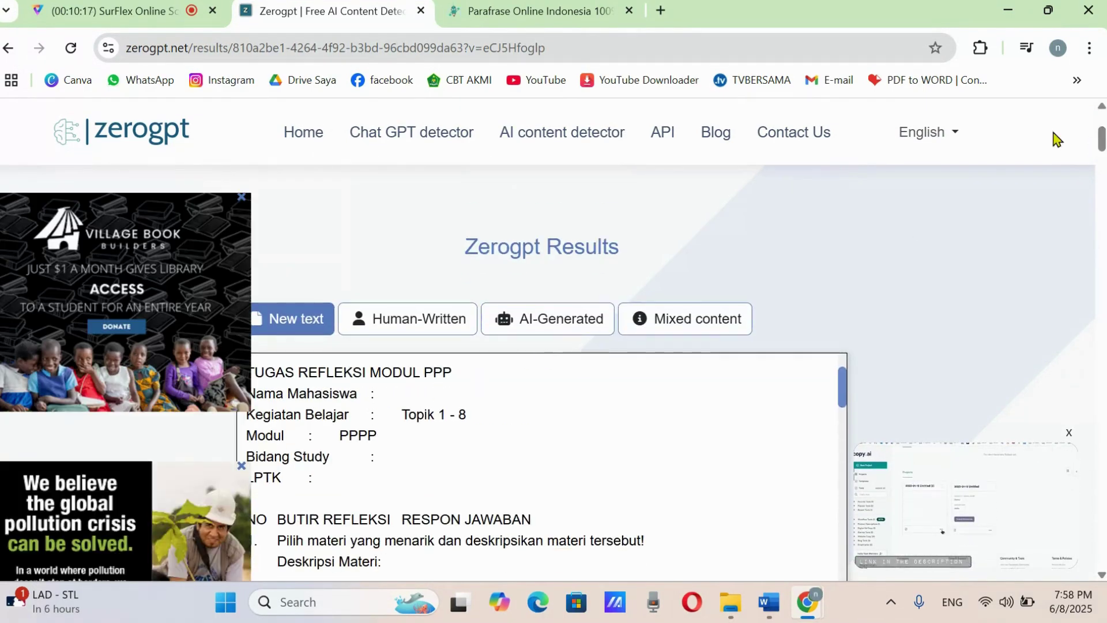
scroll(621, 225, "down", 7)
scroll(620, 225, "up", 2)
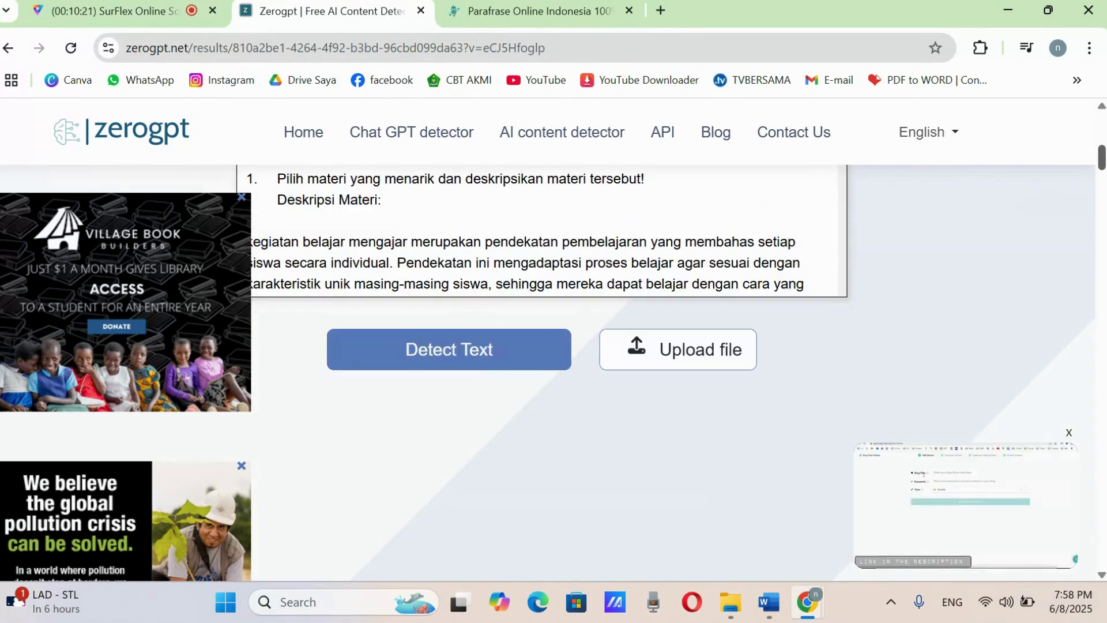
scroll(1100, 164, "down", 1)
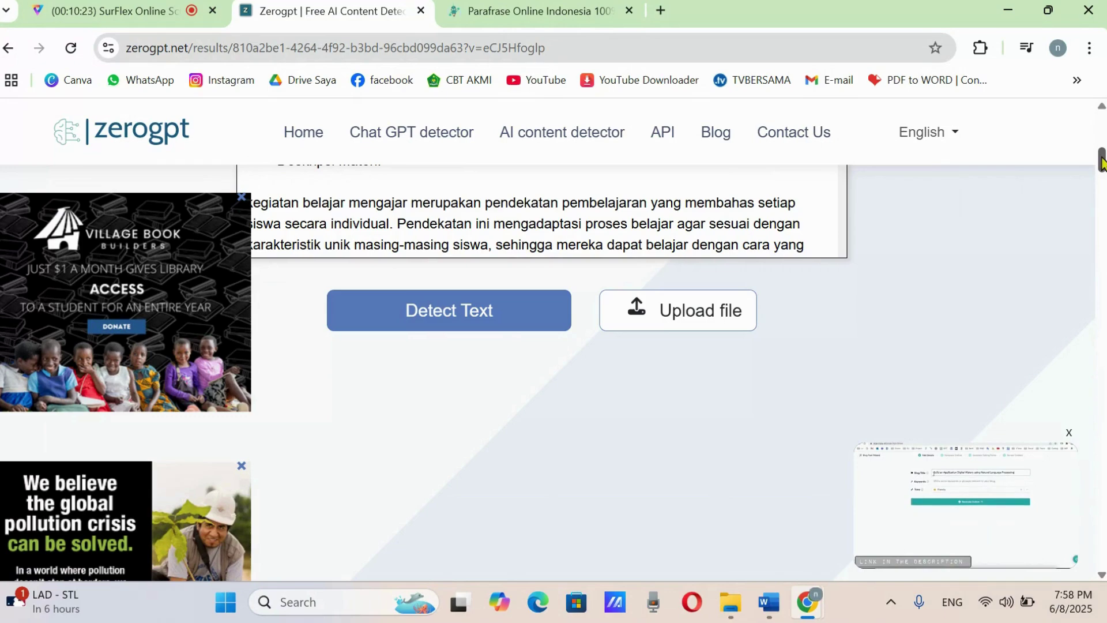
scroll(1102, 163, "down", 8)
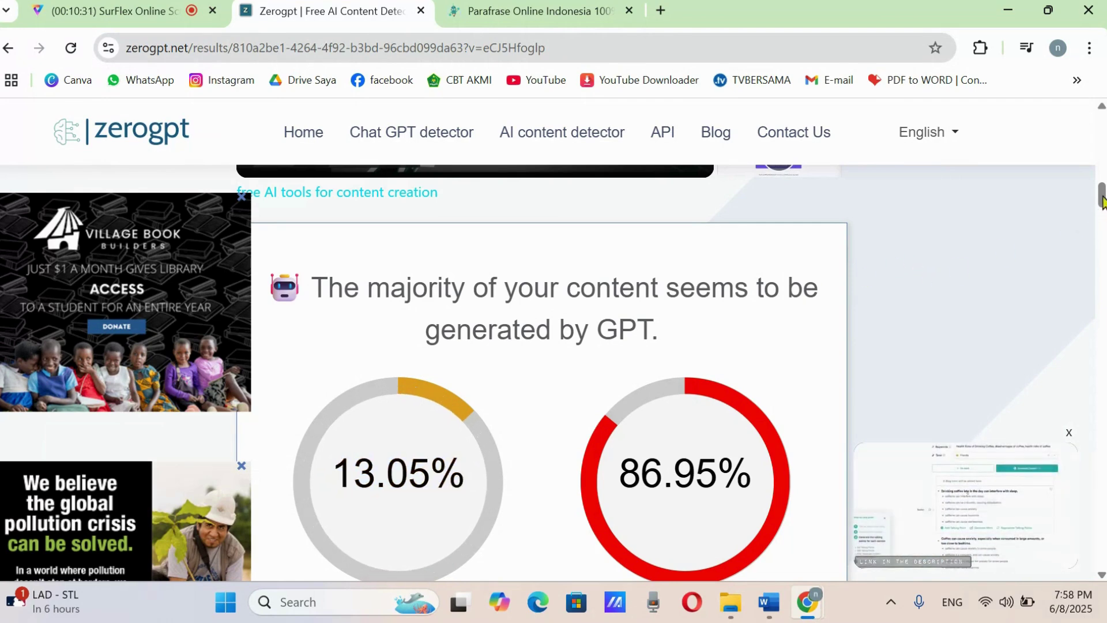
scroll(1102, 188, "up", 3)
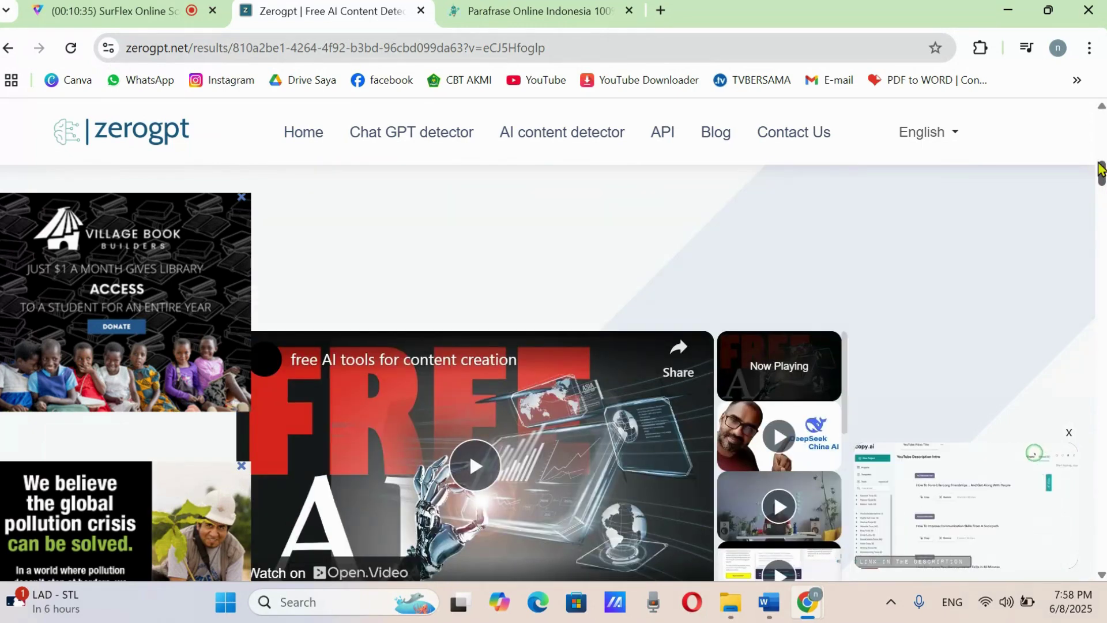
left_click_drag(1102, 165, 1102, 137)
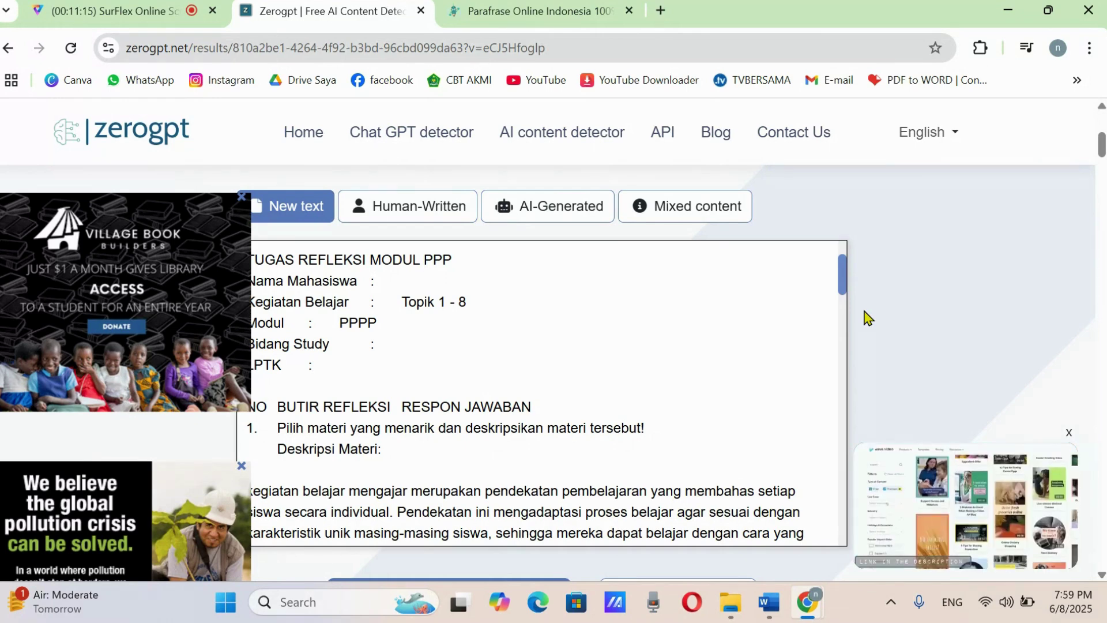
left_click(842, 282)
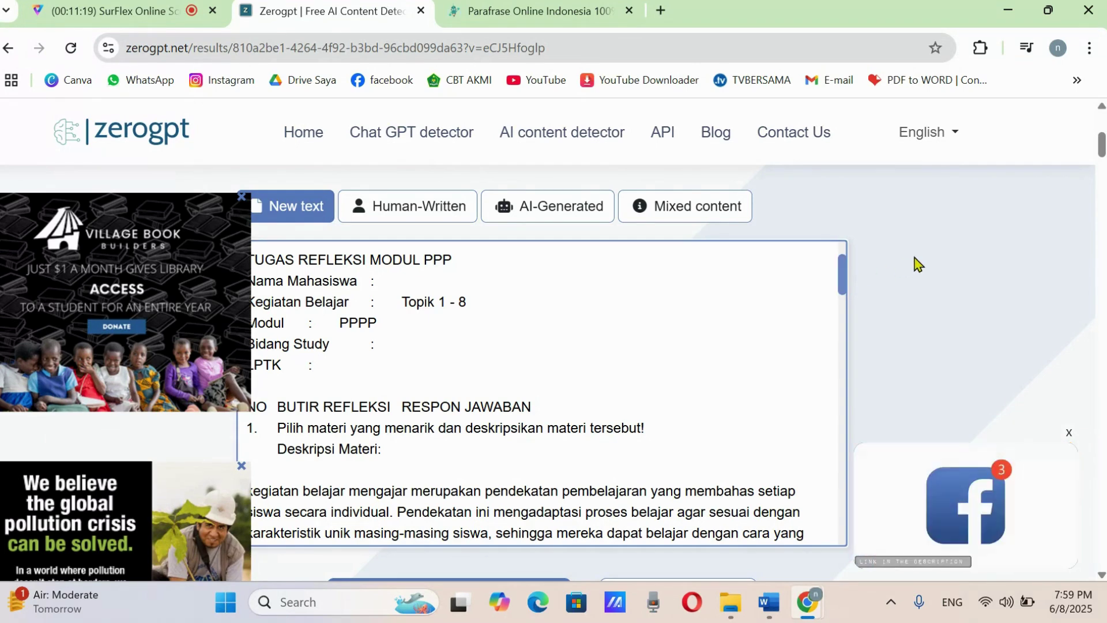